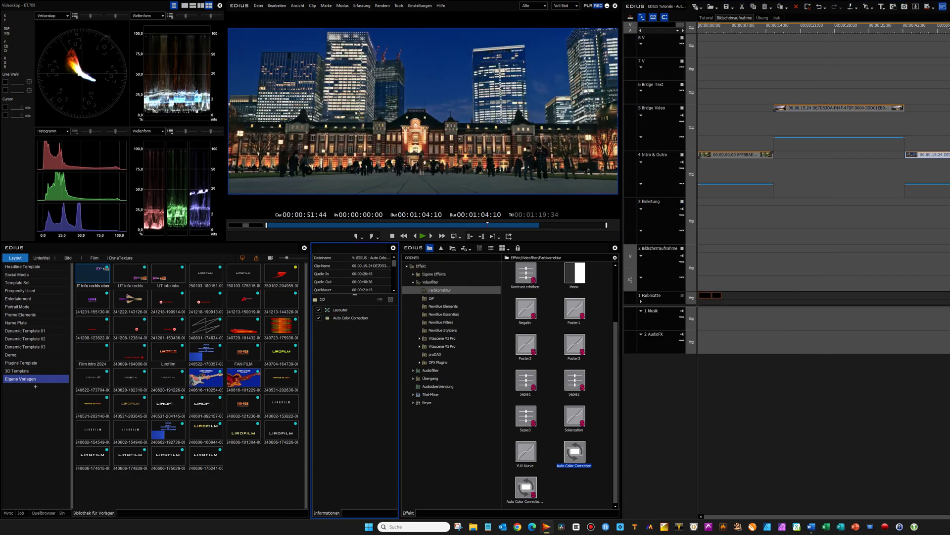
Review the Auto Color Correction on the night building clip and lower Helligkeit in the light-bulb clip's correction, confirming both
double_click(351, 317)
click(792, 341)
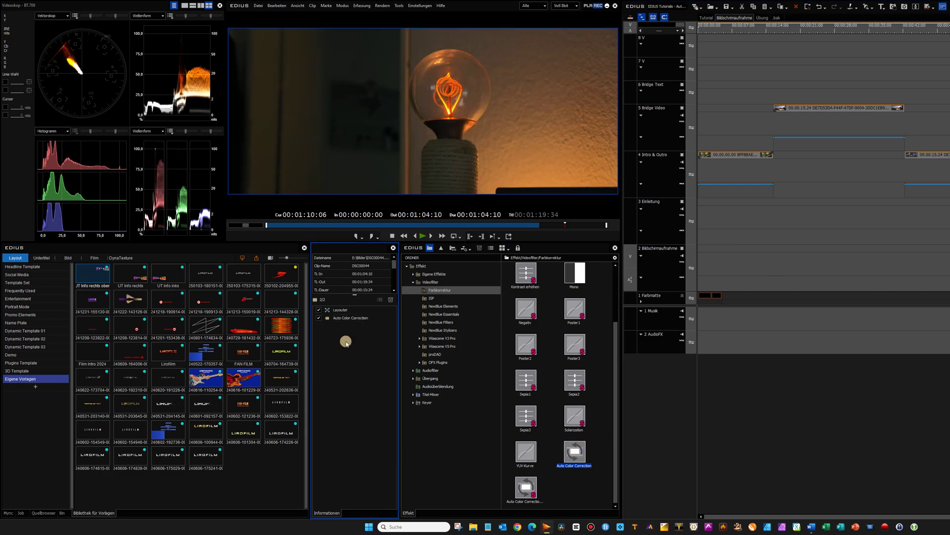
double_click(349, 318)
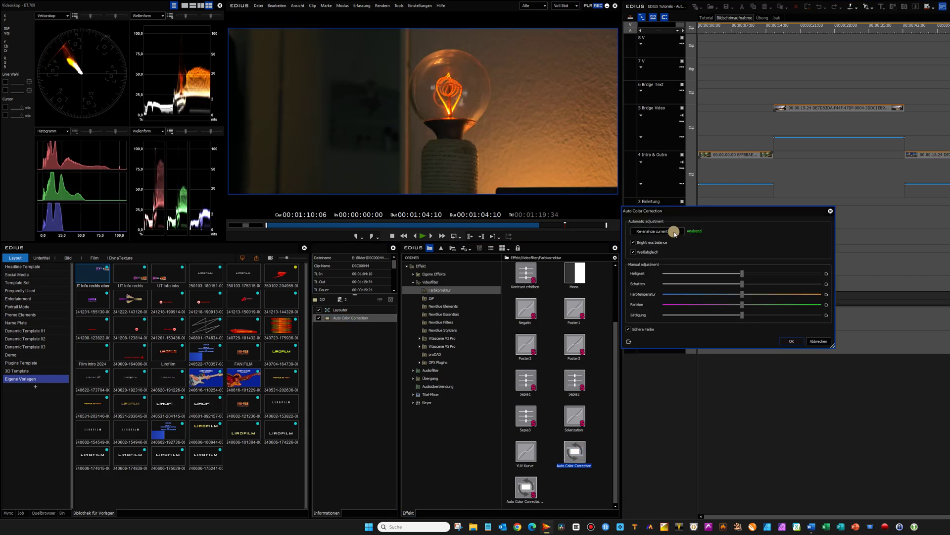
click(633, 252)
click(634, 252)
drag(744, 275, 723, 273)
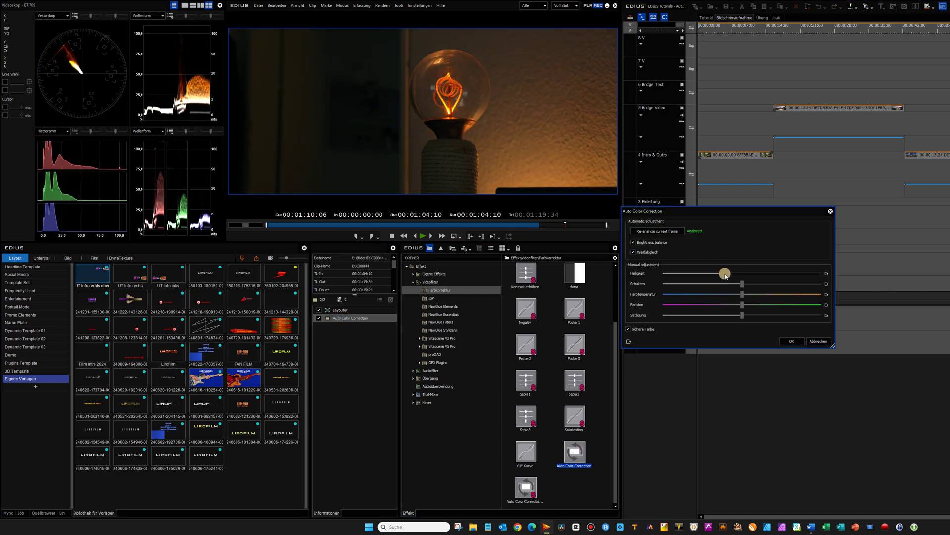
click(791, 341)
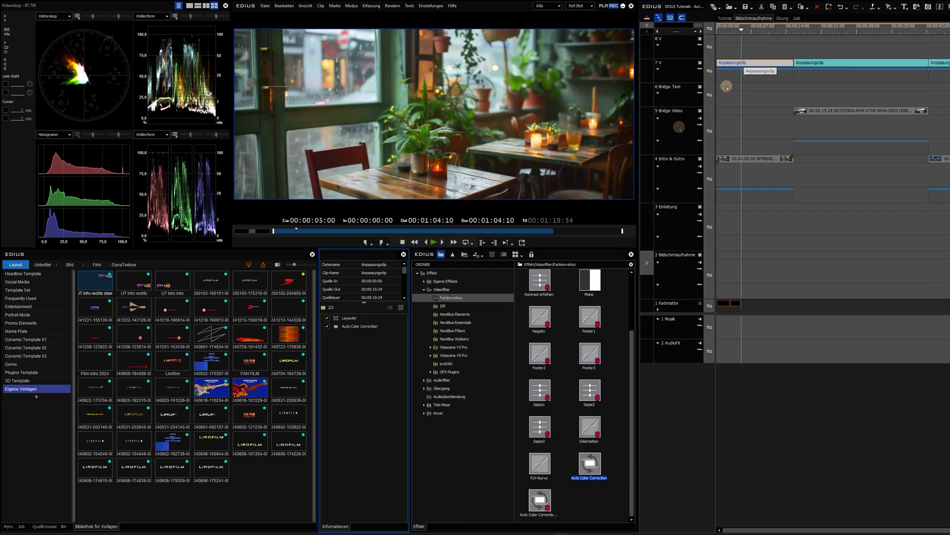
Review the Auto Color Correction settings on the first adjustment clip and on the long adjustment clip at the light-bulb shot
double_click(354, 327)
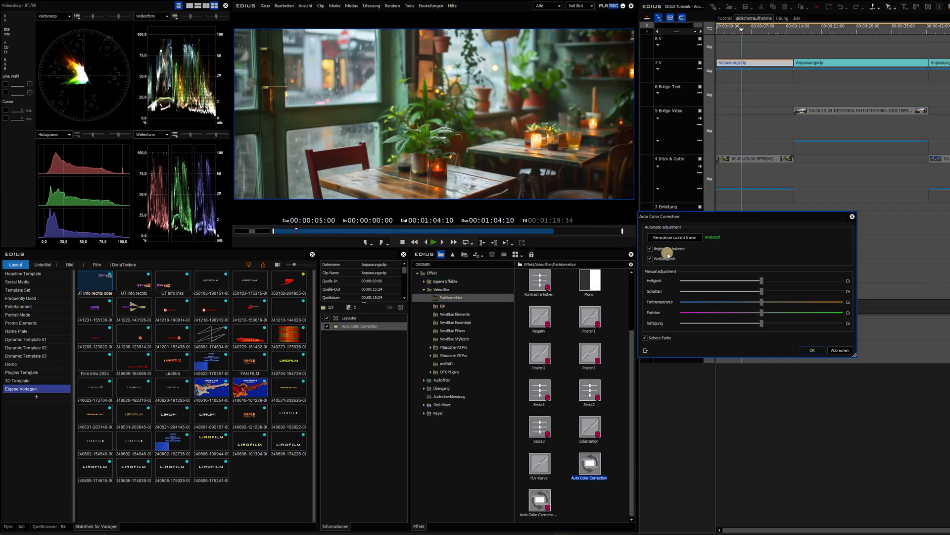
click(813, 350)
drag(891, 83, 918, 43)
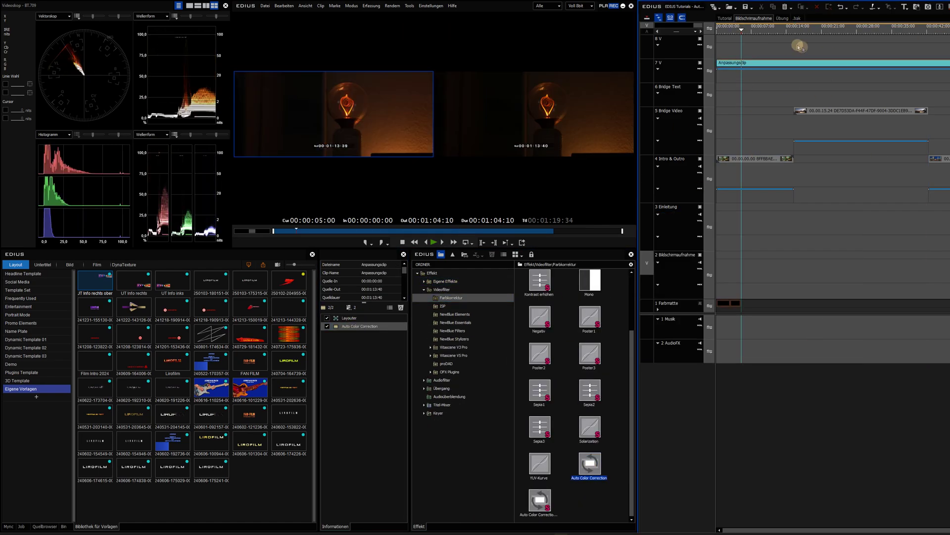
click(887, 135)
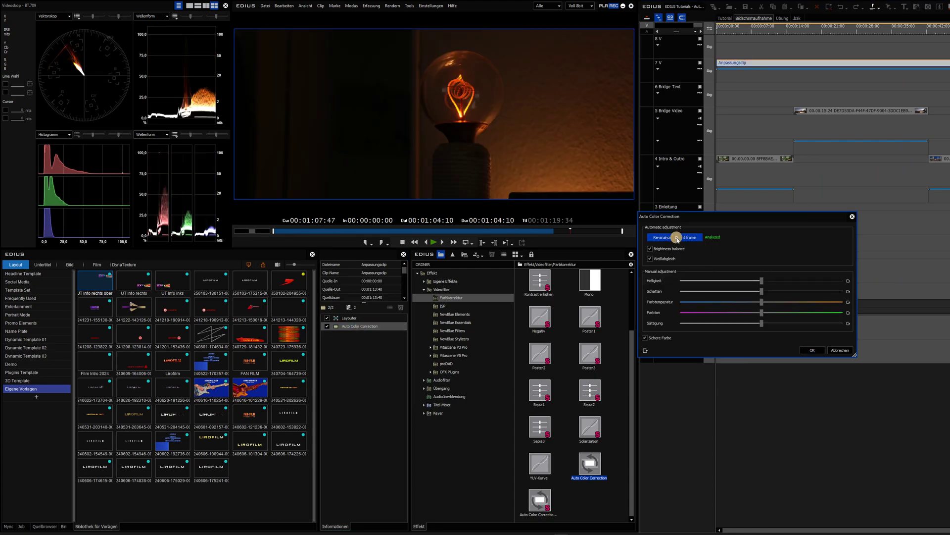
click(816, 350)
drag(866, 53, 741, 94)
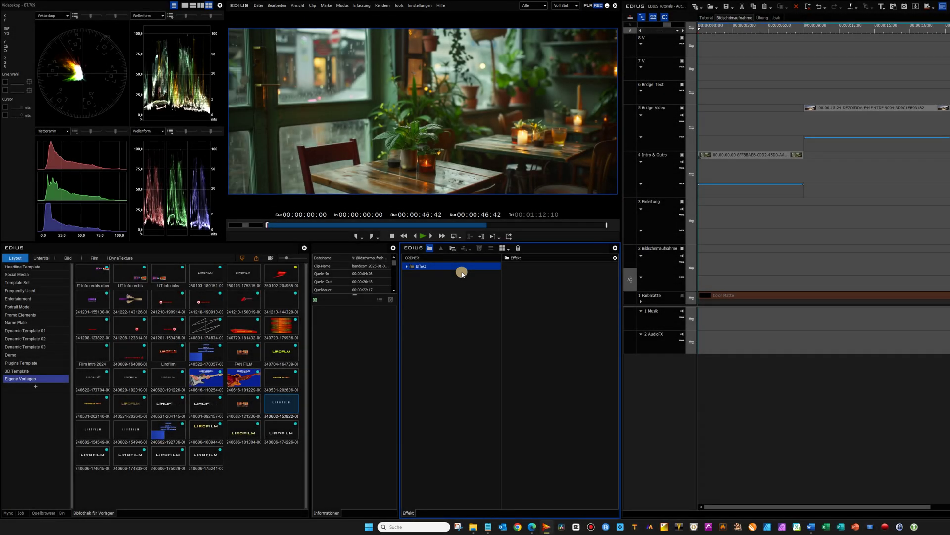
Open the Farbkorrektur video filters and find the Auto Color Correction presets
click(407, 267)
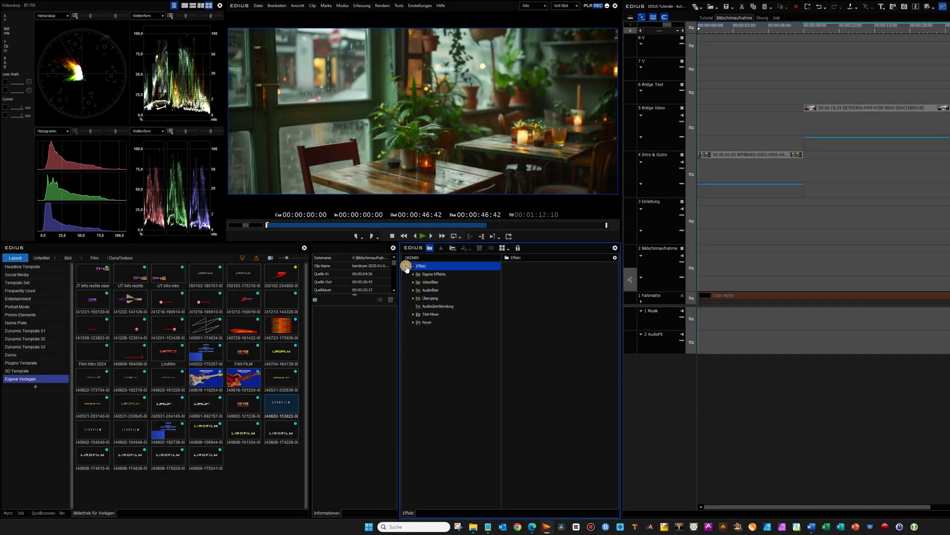
click(414, 282)
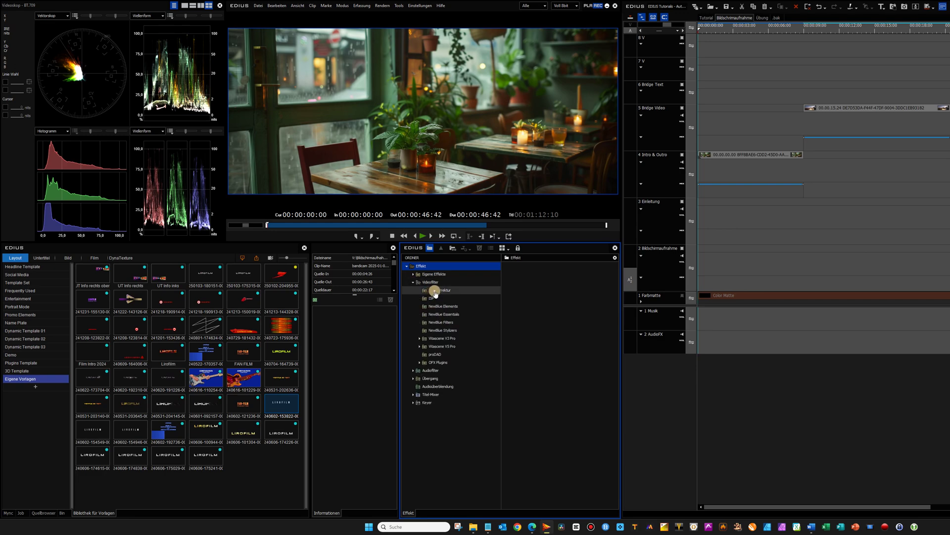
click(436, 290)
drag(617, 272, 616, 335)
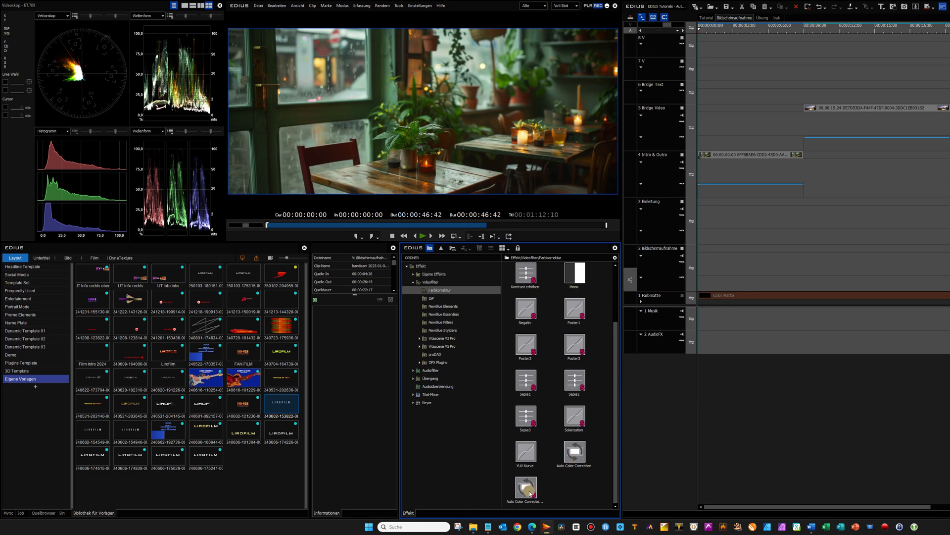
Apply the last Auto Color Correction preset in Farbkorrektur to the café clip on Intro & Outro and check its settings across the clip
drag(526, 488, 722, 157)
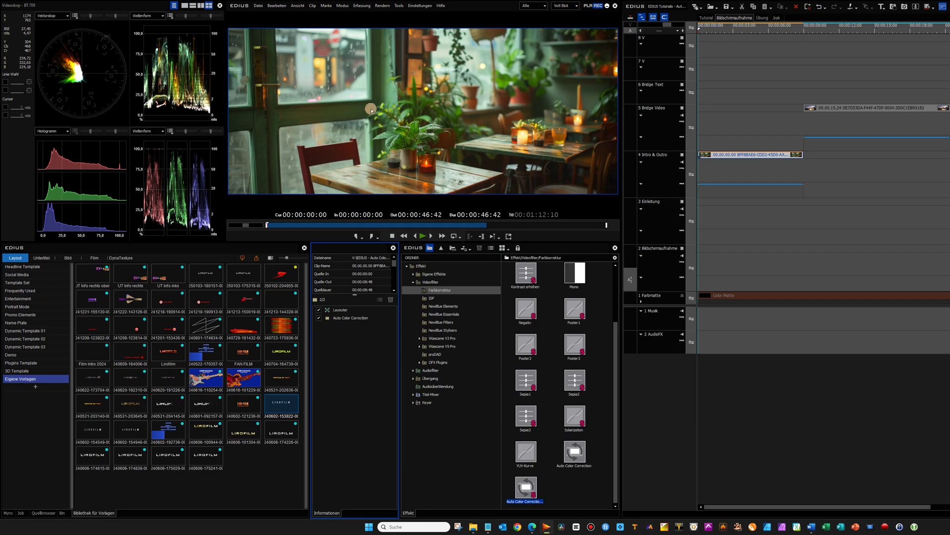
double_click(343, 318)
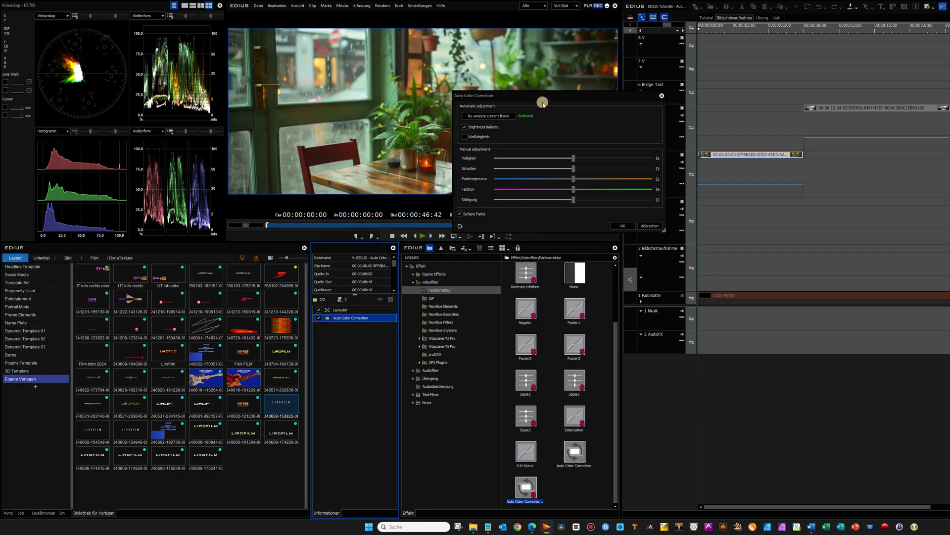
drag(544, 103, 530, 92)
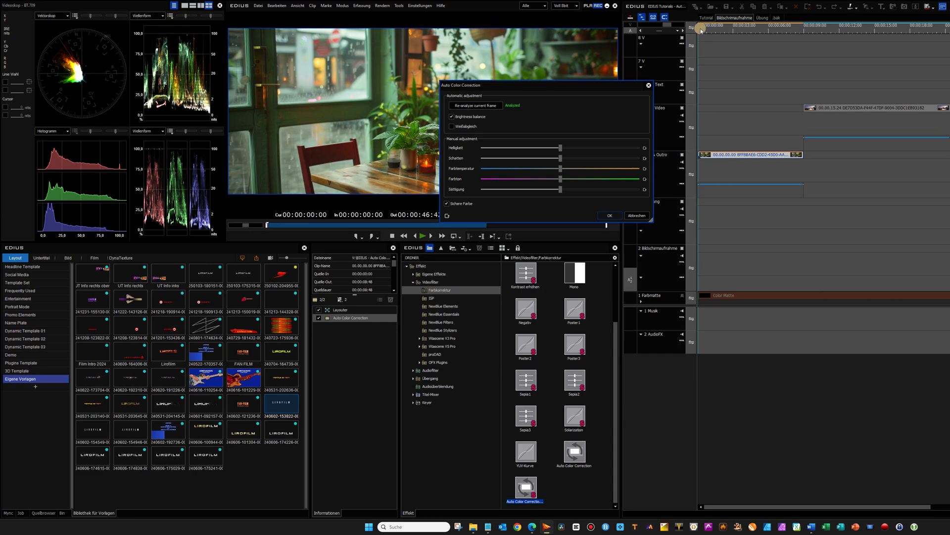
drag(701, 30, 752, 36)
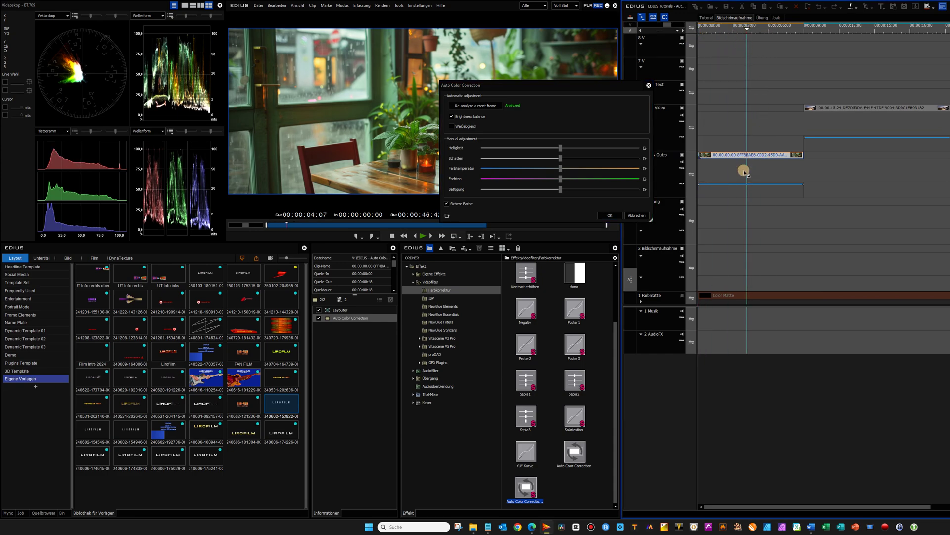
drag(747, 31, 695, 37)
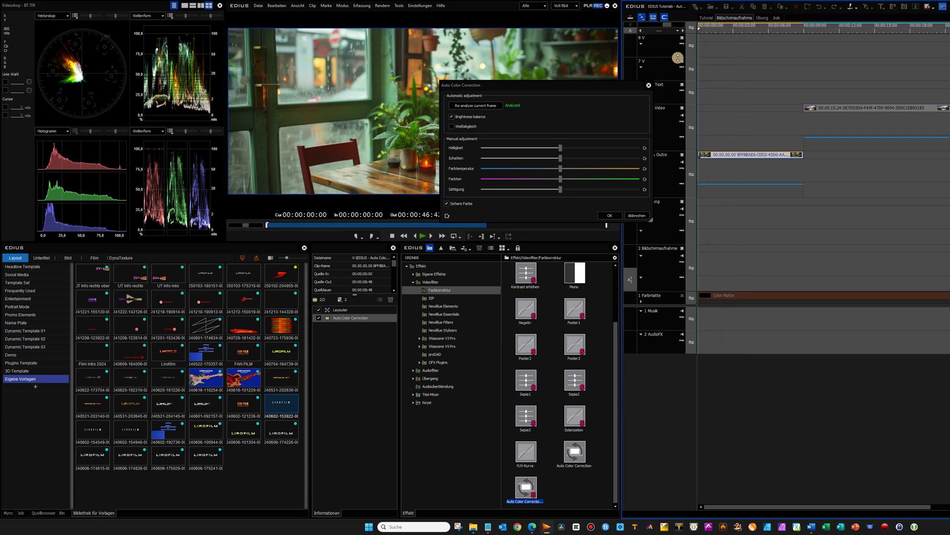
Compare the café clip with Brightness balance and Weißabgleich switched on and off, leaving only Brightness balance enabled
click(456, 119)
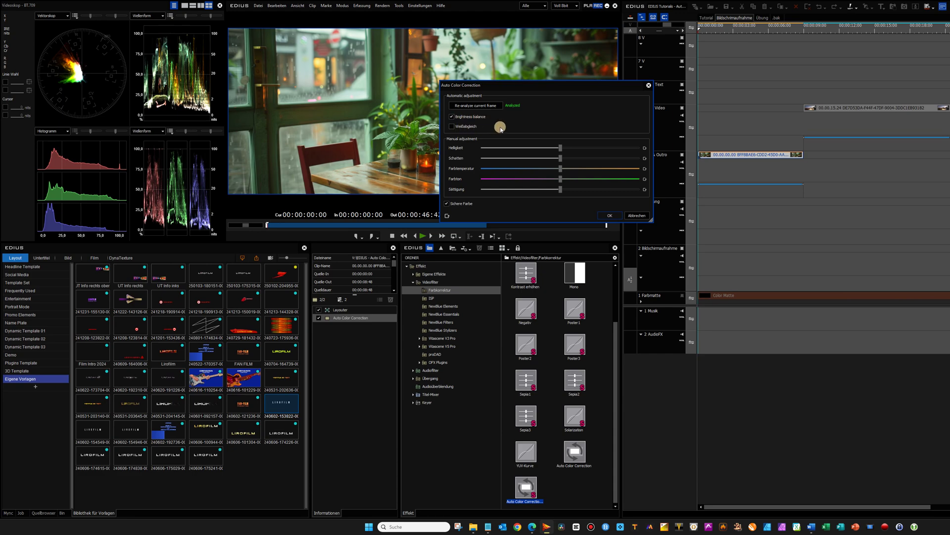
click(452, 127)
drag(513, 87, 682, 96)
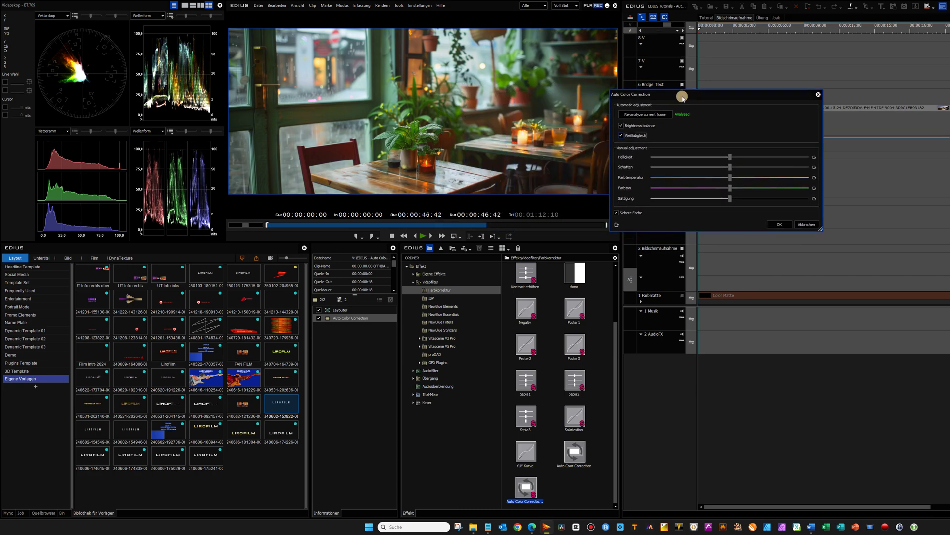
click(619, 134)
click(621, 126)
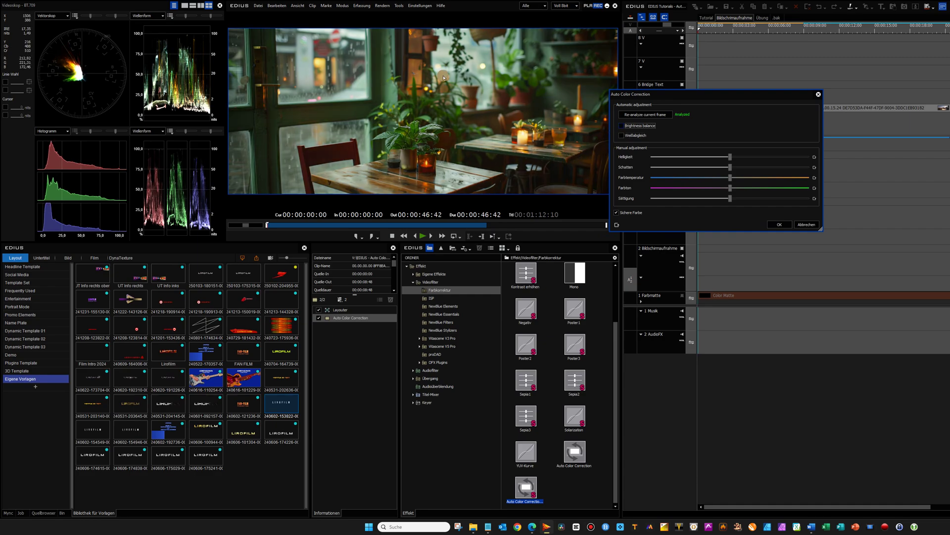
click(635, 128)
click(622, 135)
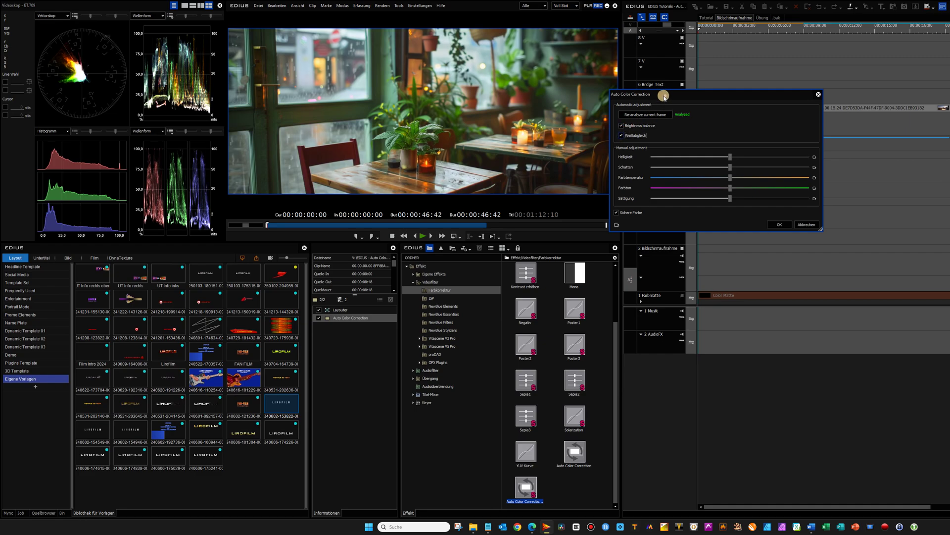
drag(664, 97, 519, 79)
click(477, 119)
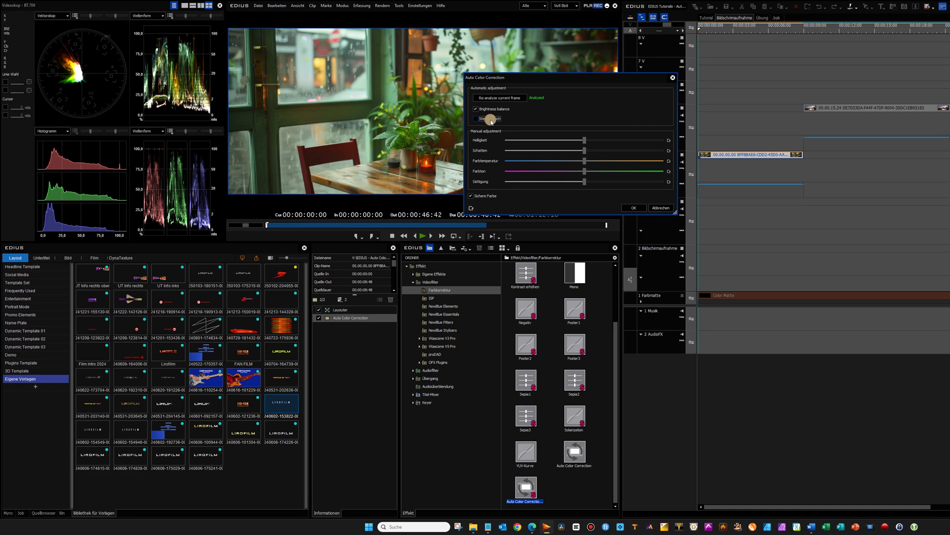
Try shifting Helligkeit, Schatten, Farbtemperatur, Farbton and Sättigung, and reset all five to their defaults
drag(584, 140, 581, 185)
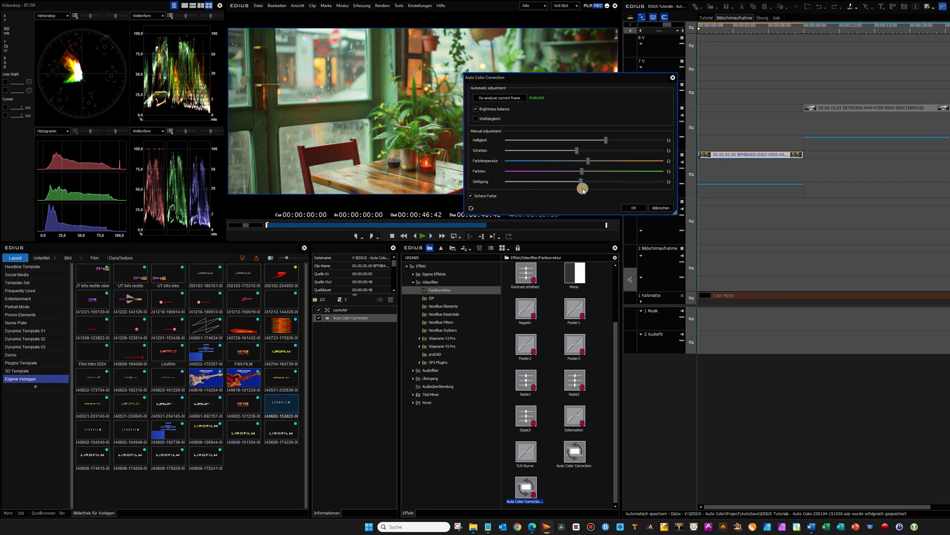
click(668, 182)
click(668, 171)
click(668, 161)
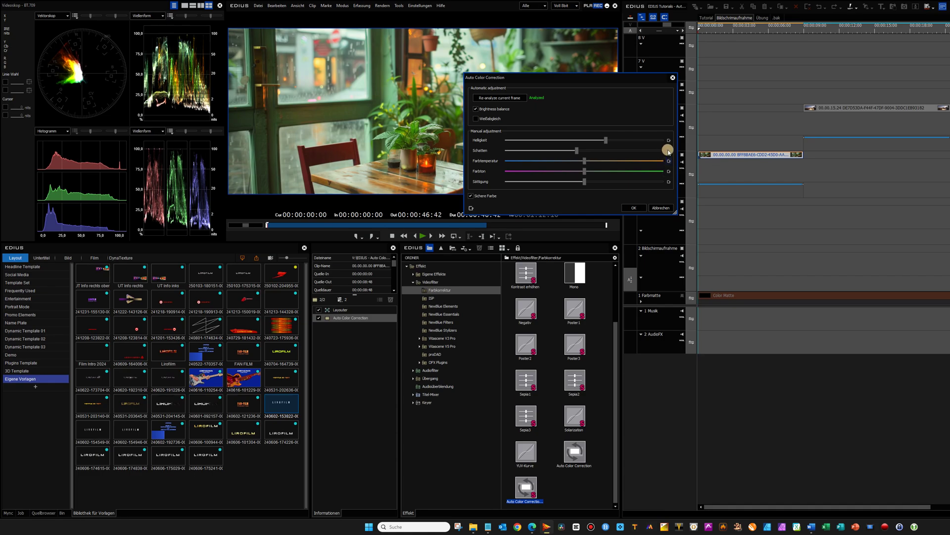
click(669, 150)
click(668, 140)
Compare the café clip with Sichere Farbe off and on, leave it enabled and confirm the correction settings
click(470, 197)
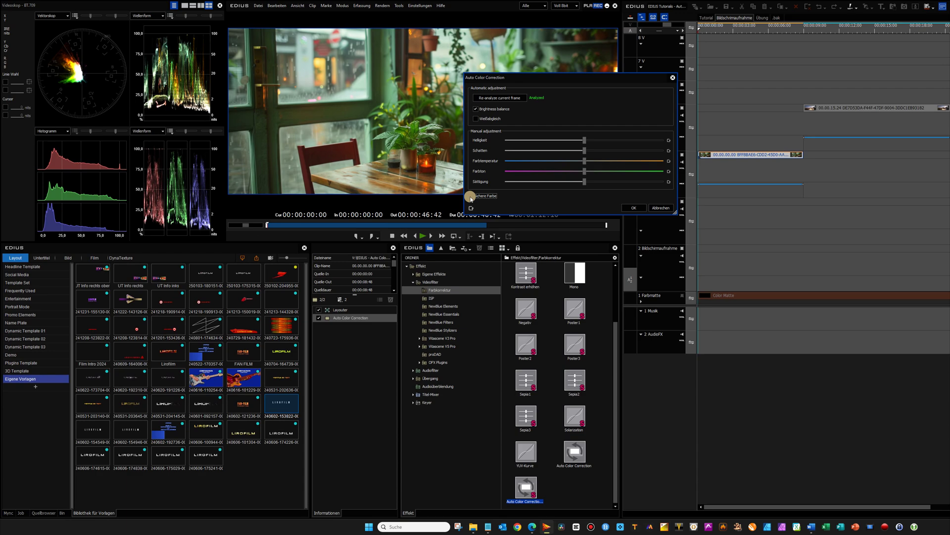
click(471, 199)
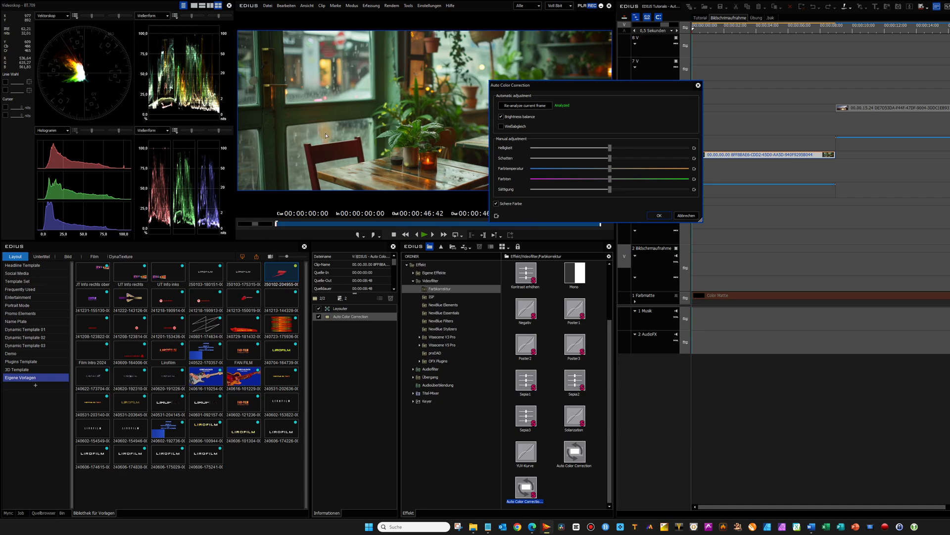
click(497, 205)
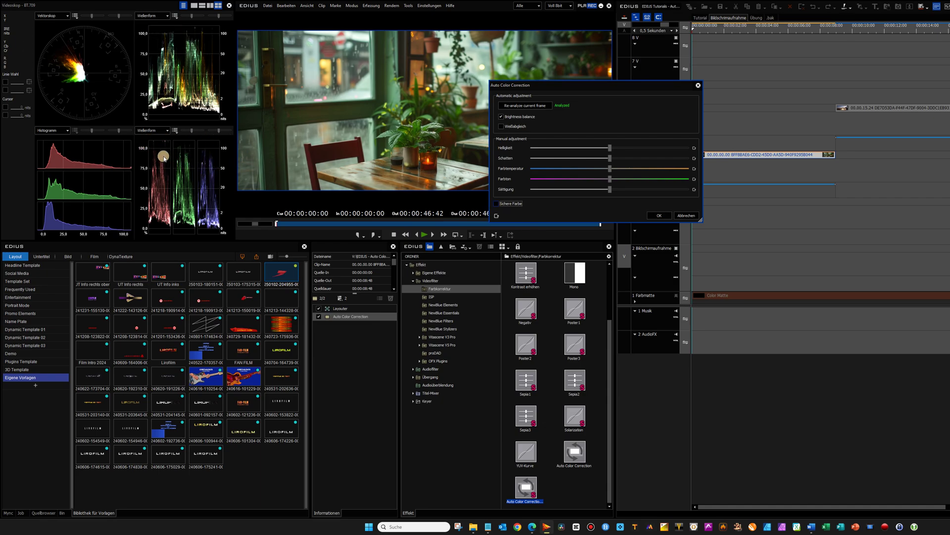
click(500, 207)
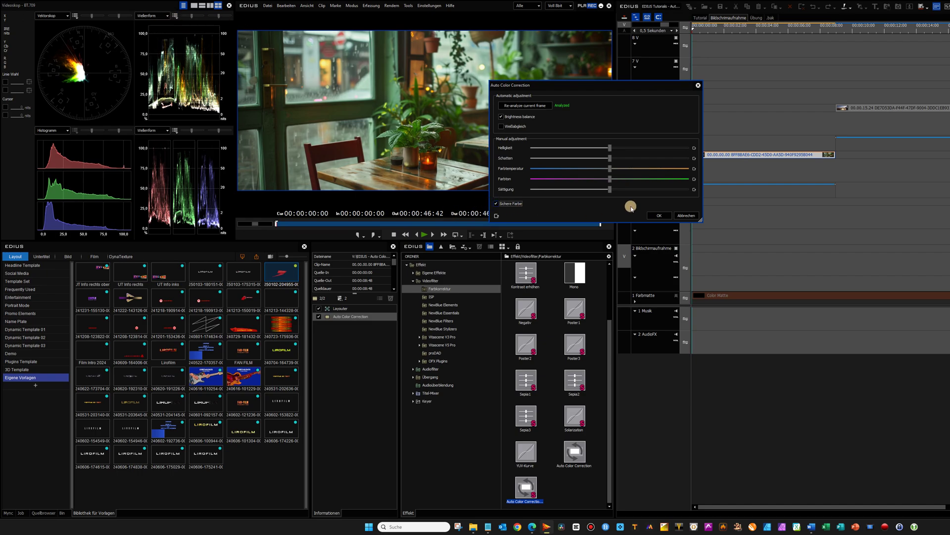
click(658, 217)
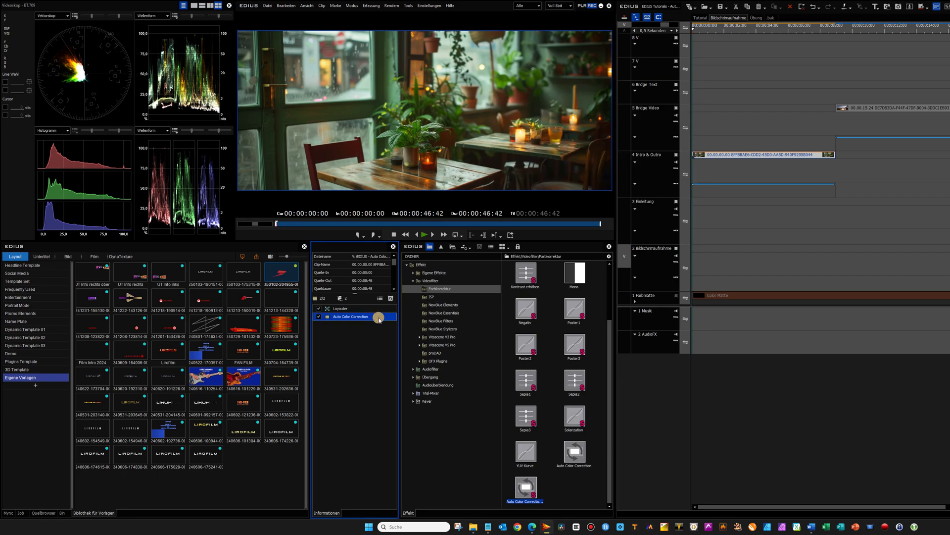
Replace the café clip's filter with the Auto Color Correction preset that enables both Brightness balance and Weißabgleich, and confirm its settings
key(Delete)
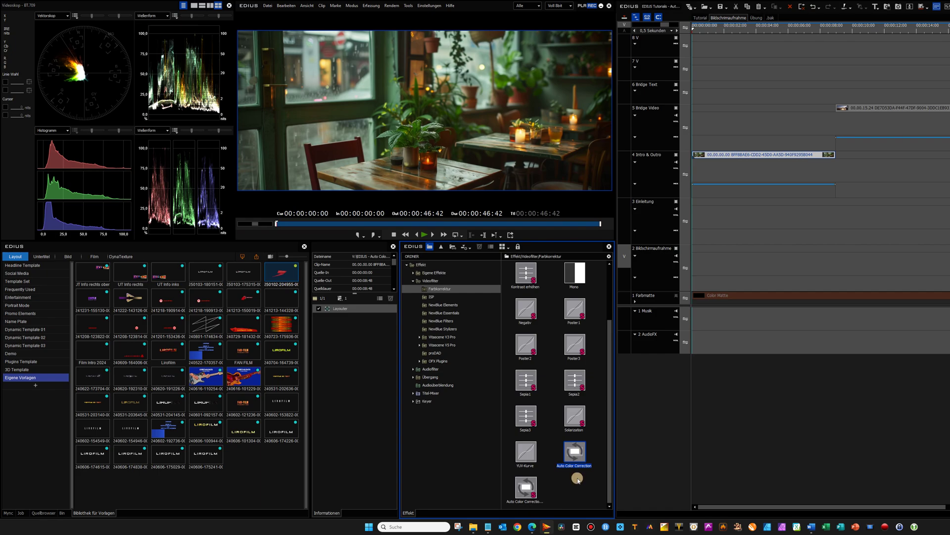
drag(583, 448, 740, 157)
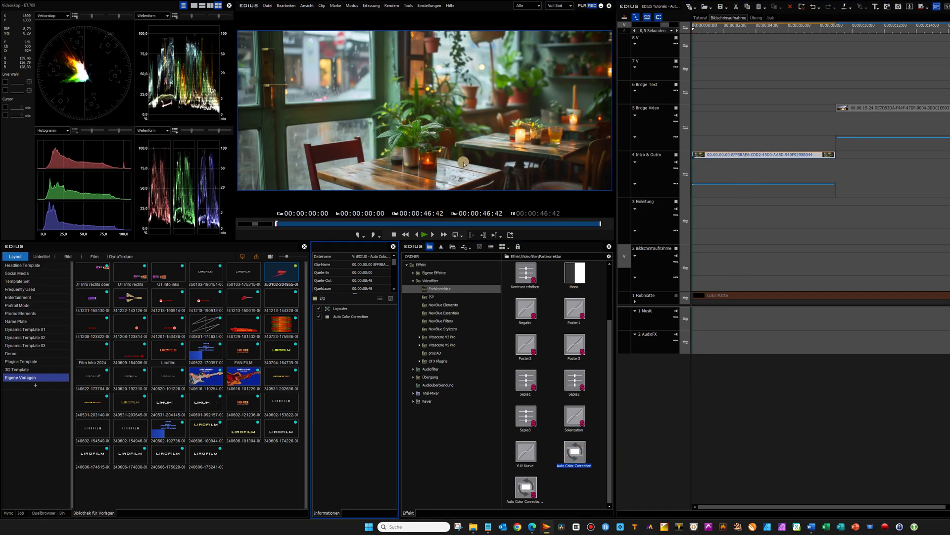
double_click(348, 318)
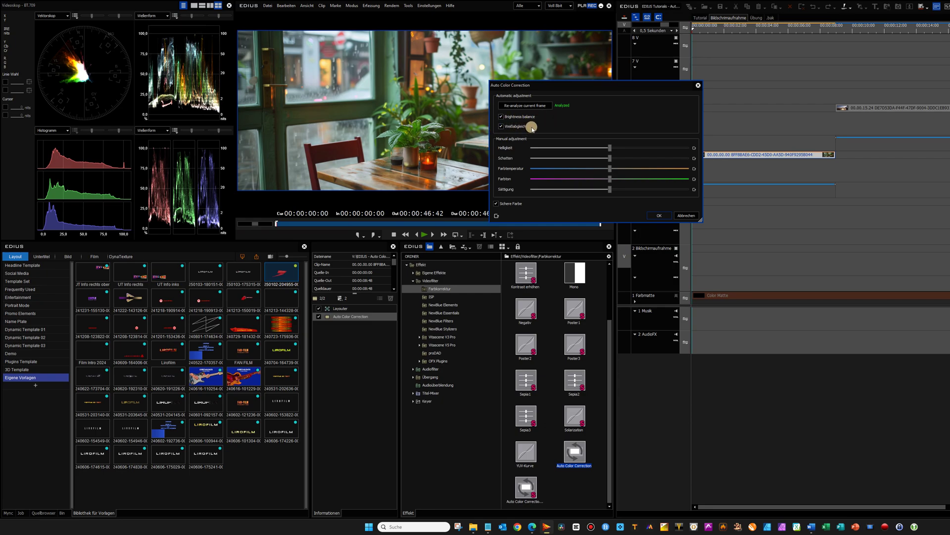
click(660, 216)
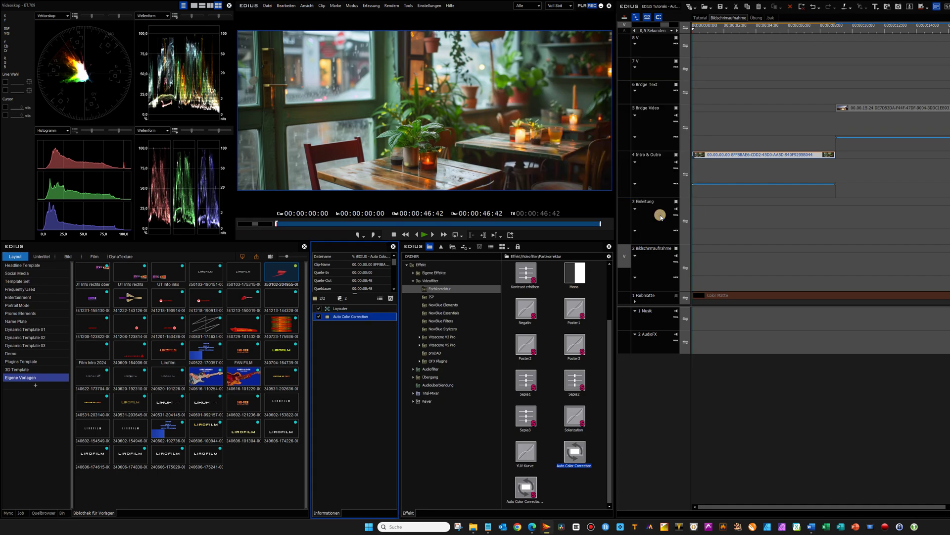
Copy the café clip's Auto Color Correction onto the Bridge Video clip and move the playhead to 00:00:12:43
drag(714, 514, 755, 507)
click(339, 324)
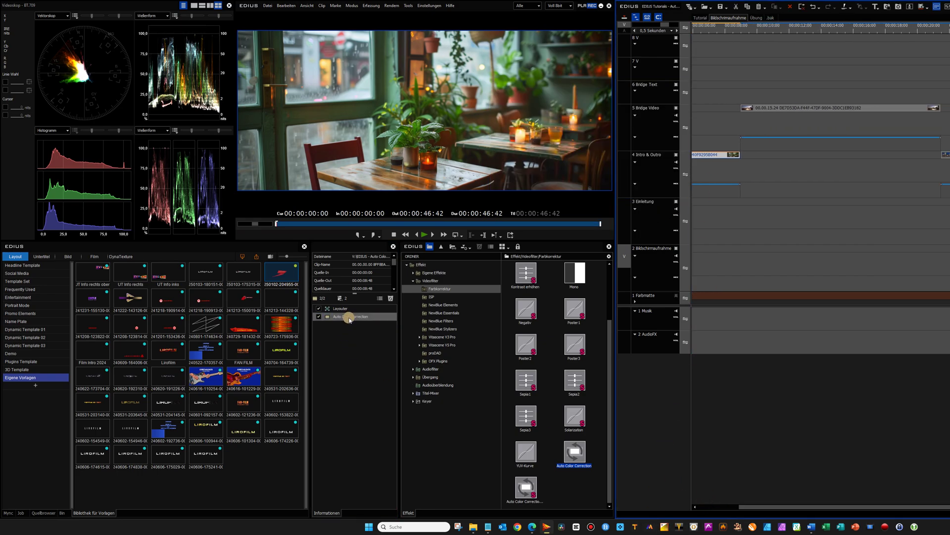
drag(341, 317, 817, 110)
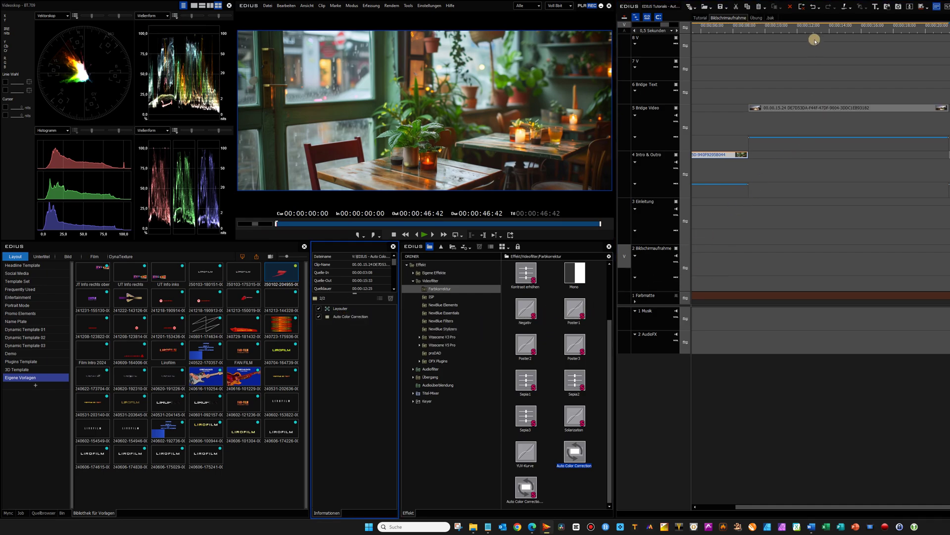
click(811, 31)
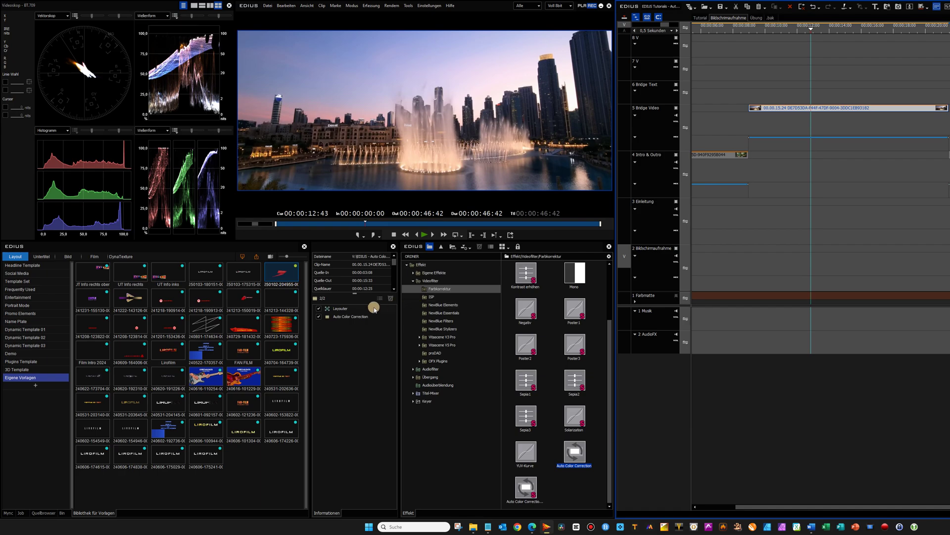
Re-analyze the current frame in the Bridge Video clip's Auto Color Correction and confirm the settings
double_click(357, 317)
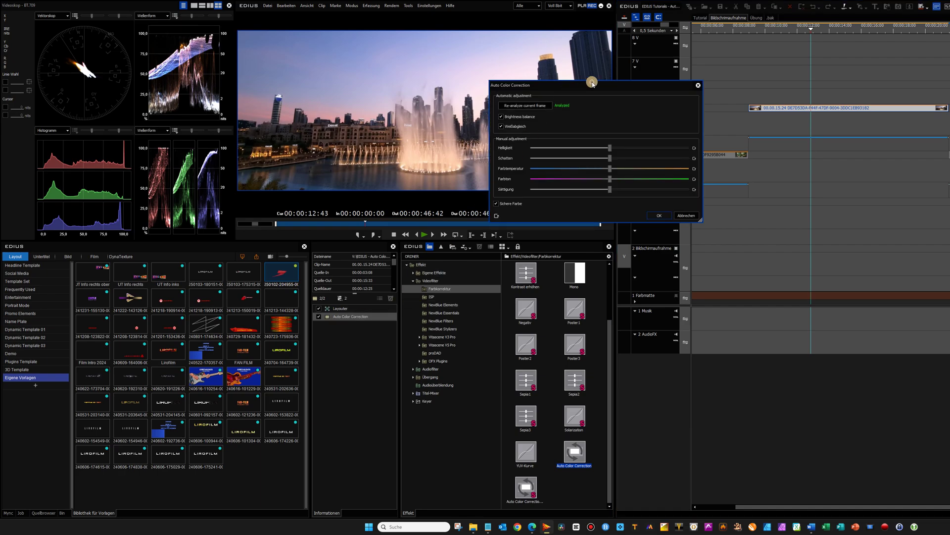
drag(592, 88, 601, 78)
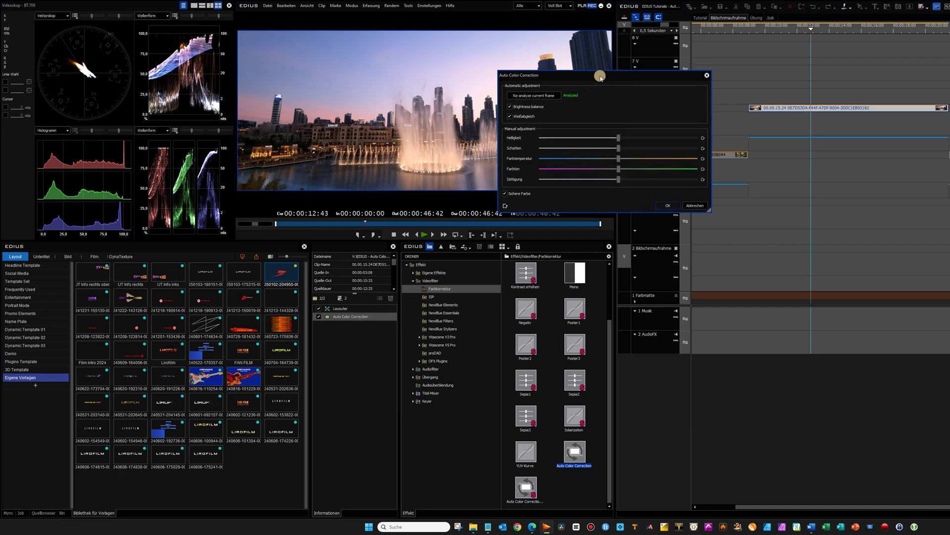
click(542, 97)
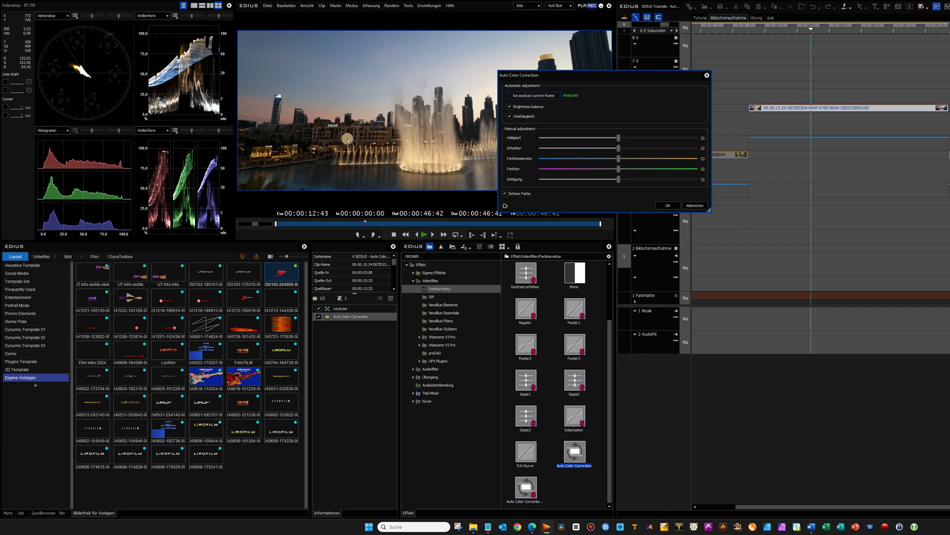
click(669, 206)
Replace the Bridge Video clip's correction filter with a fresh Auto Color Correction applied at 00:00:12:43
click(363, 316)
key(Delete)
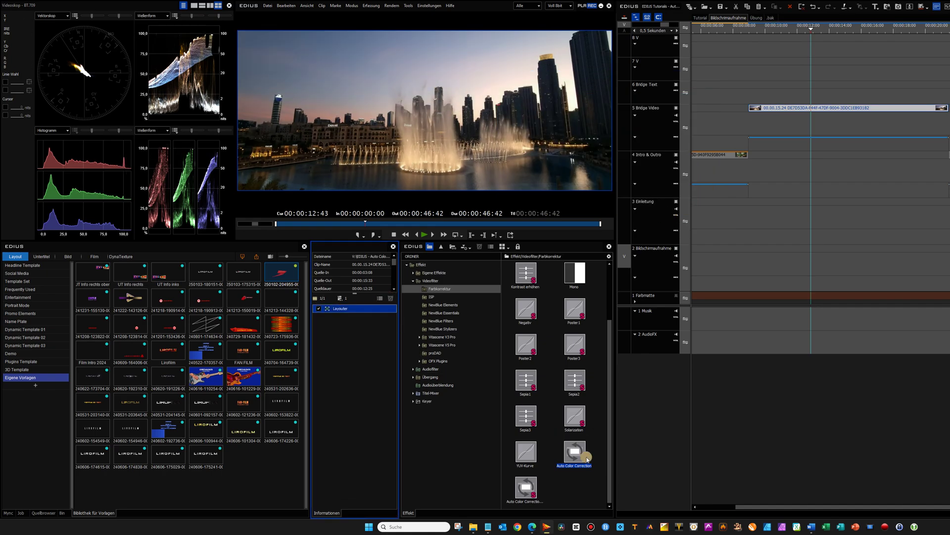
drag(582, 460, 772, 108)
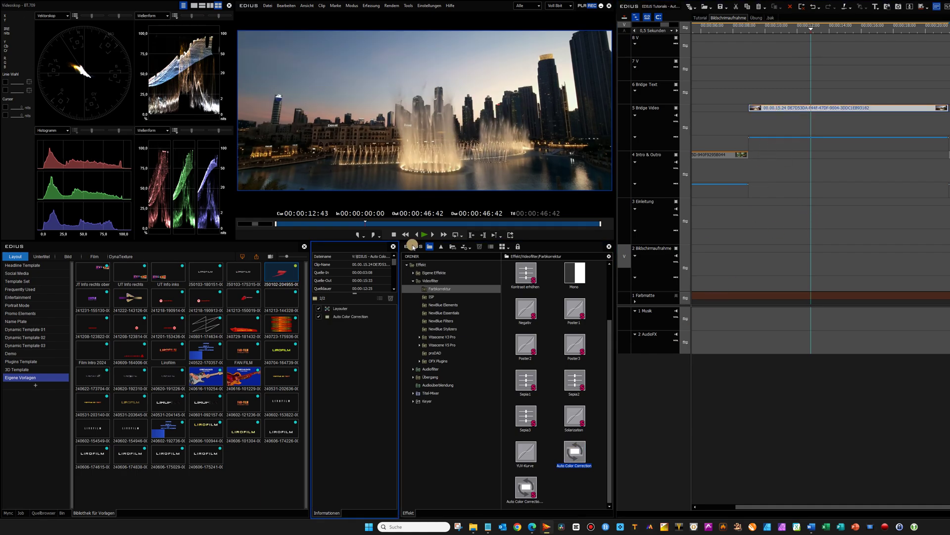
click(351, 319)
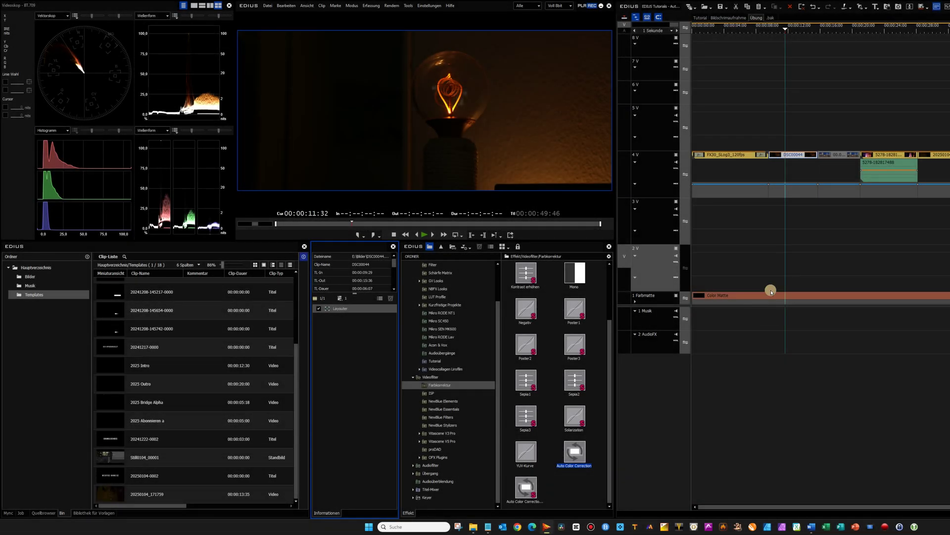
Try Auto Color Correction on the DSC00044 bulb clip with slightly lowered Helligkeit and Schatten, and remove the filter
click(799, 156)
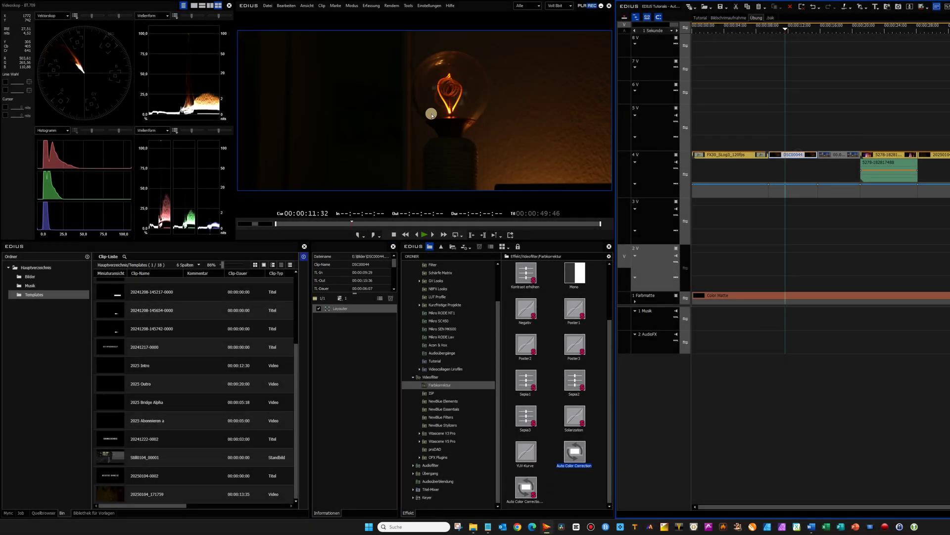
drag(580, 460, 788, 156)
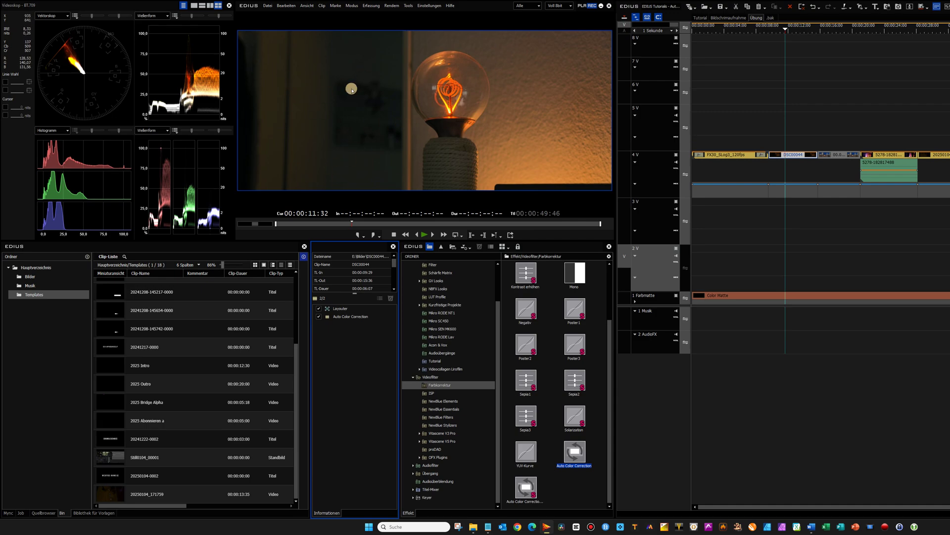
double_click(350, 316)
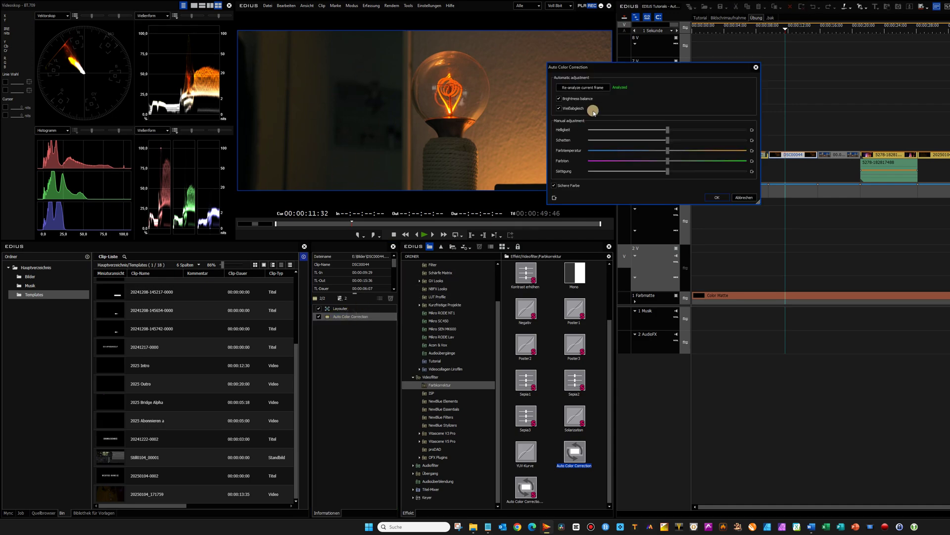
scroll(668, 134, down, 3)
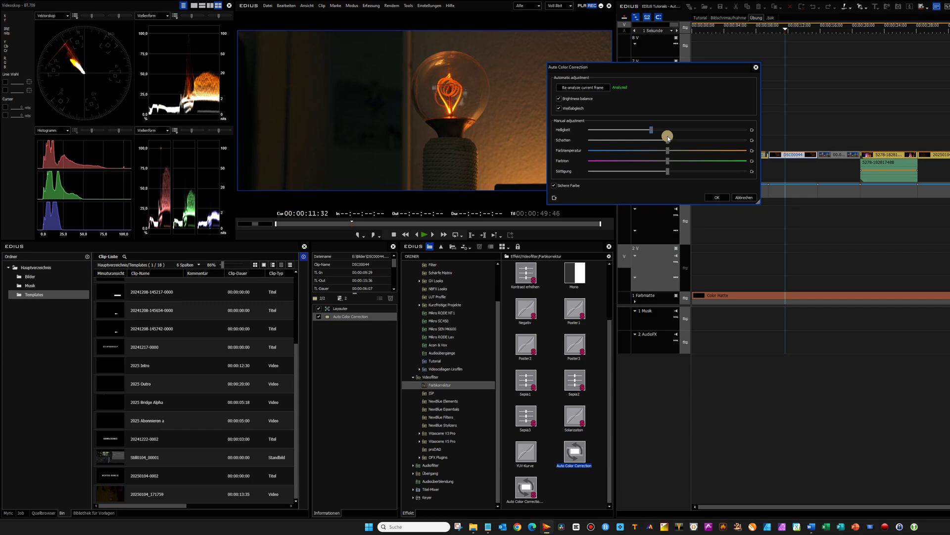
drag(666, 140, 649, 141)
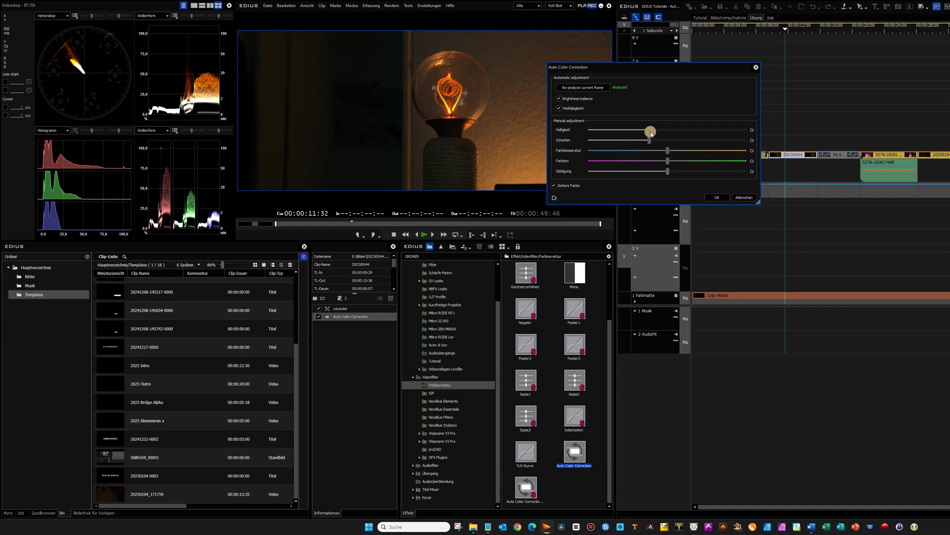
click(718, 198)
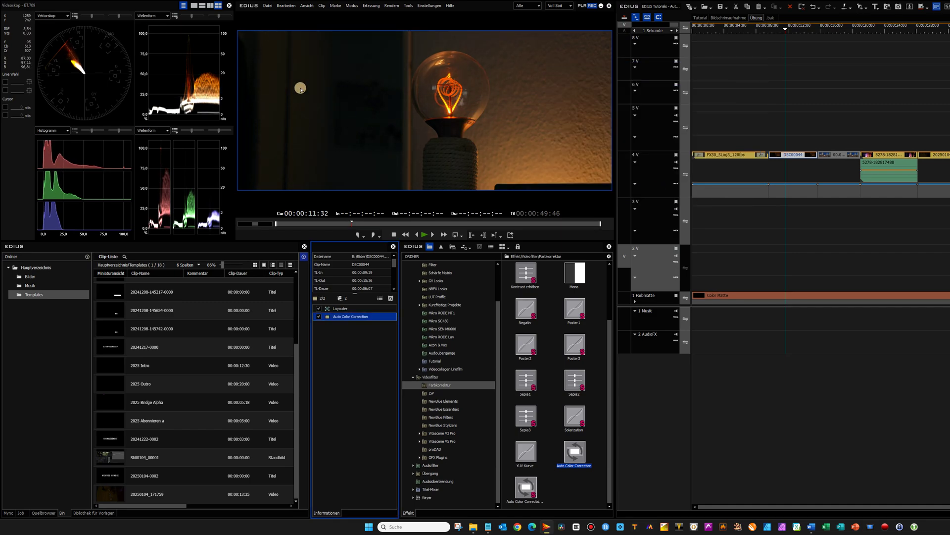
click(365, 316)
key(Delete)
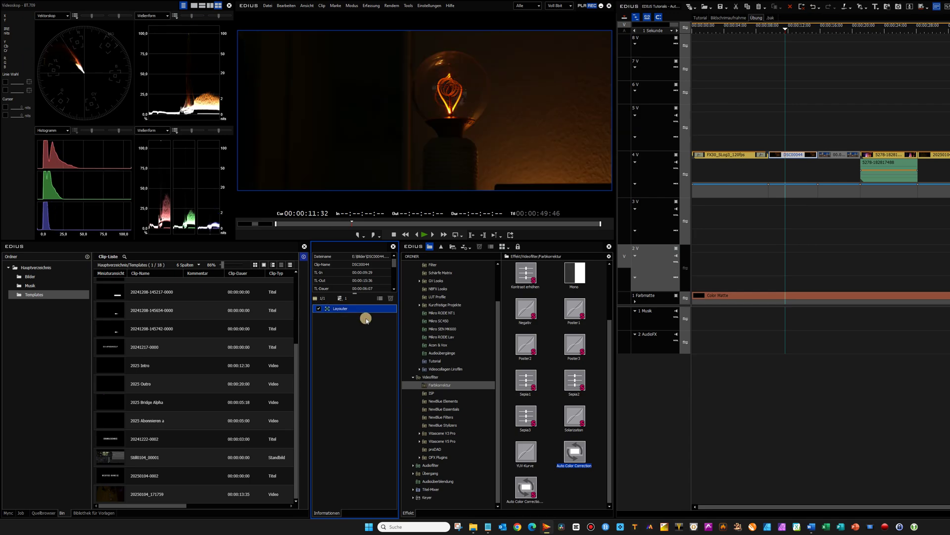
Play the wet street clip to 00:00:26:13, apply Auto Color Correction there, and return the playhead to 00:00:21:00
click(868, 28)
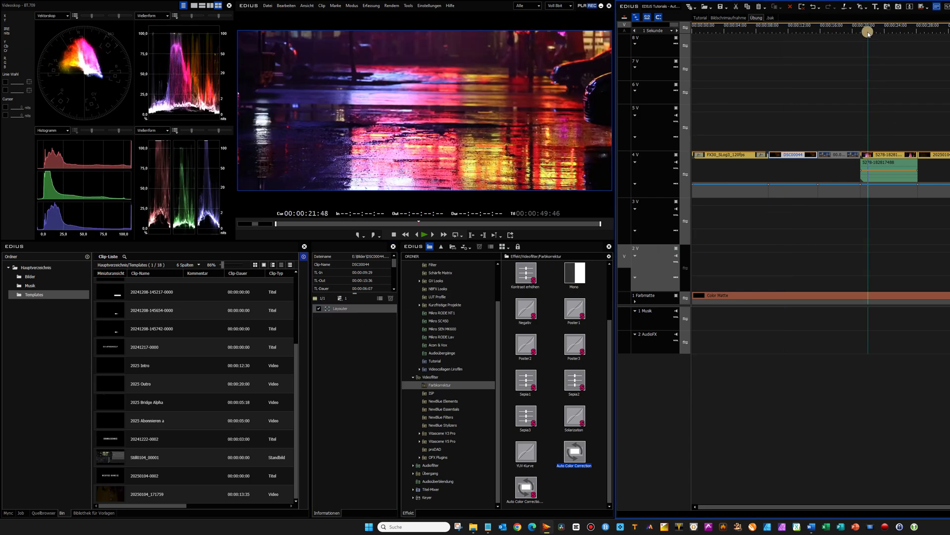
key(Page_Up)
key(space)
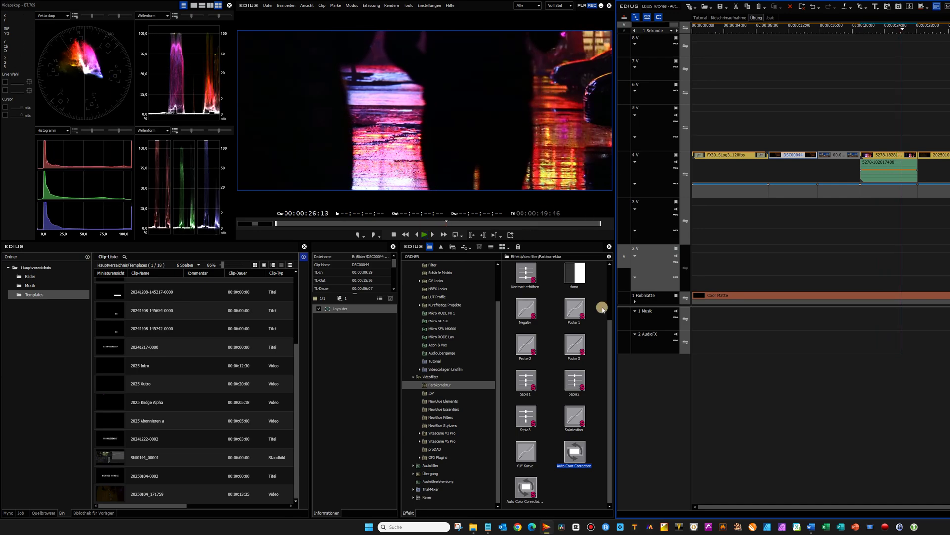
drag(579, 446, 889, 156)
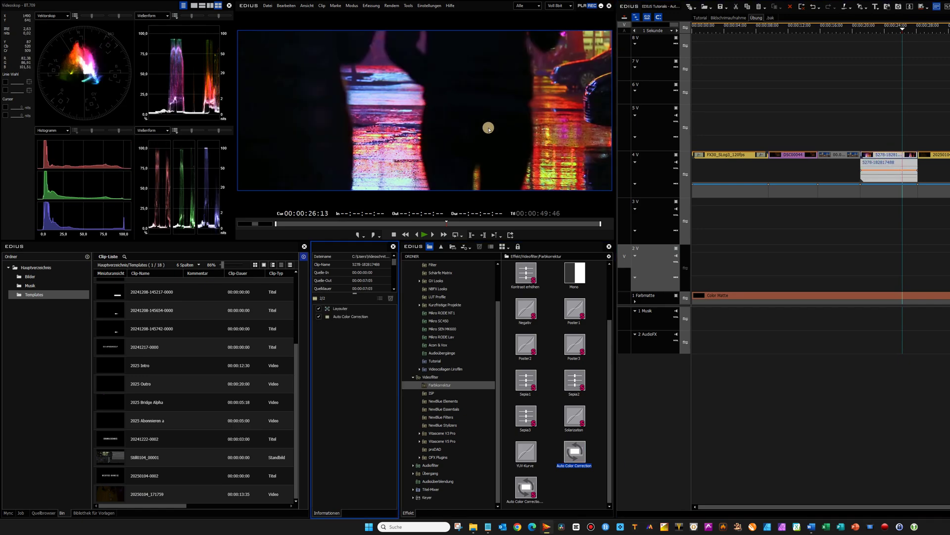
click(863, 26)
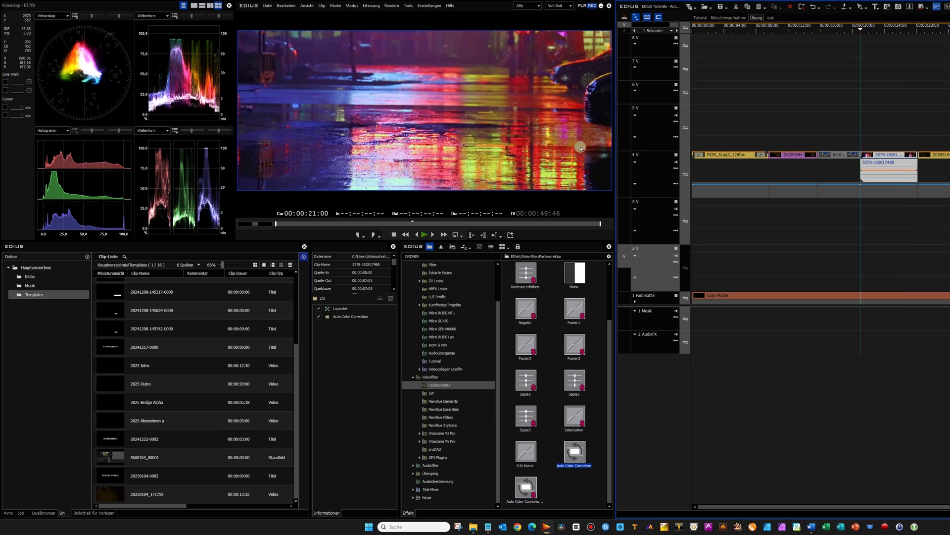
Try a second Auto Color Correction on the wet street clip at 00:00:21:00 with the first disabled, and delete both filters
click(318, 318)
drag(574, 461, 346, 340)
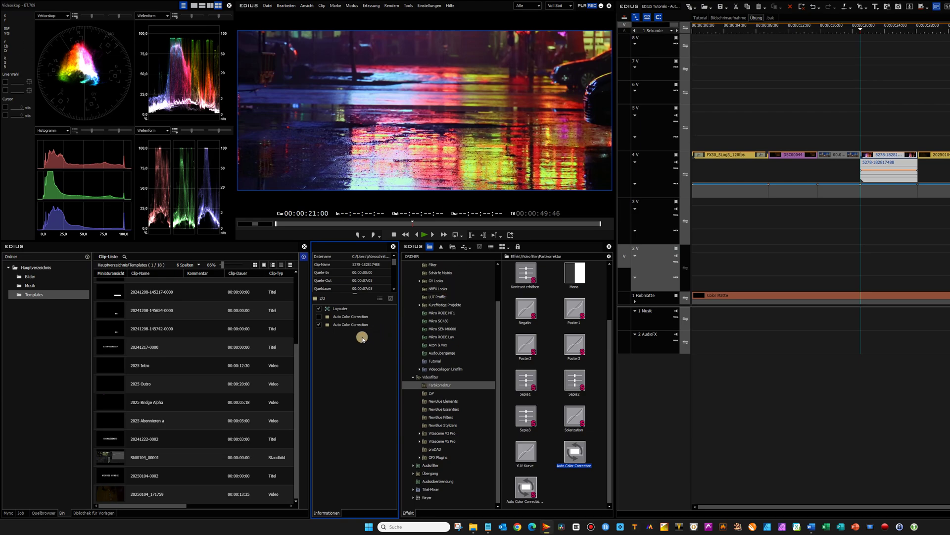
drag(362, 340, 340, 321)
key(Delete)
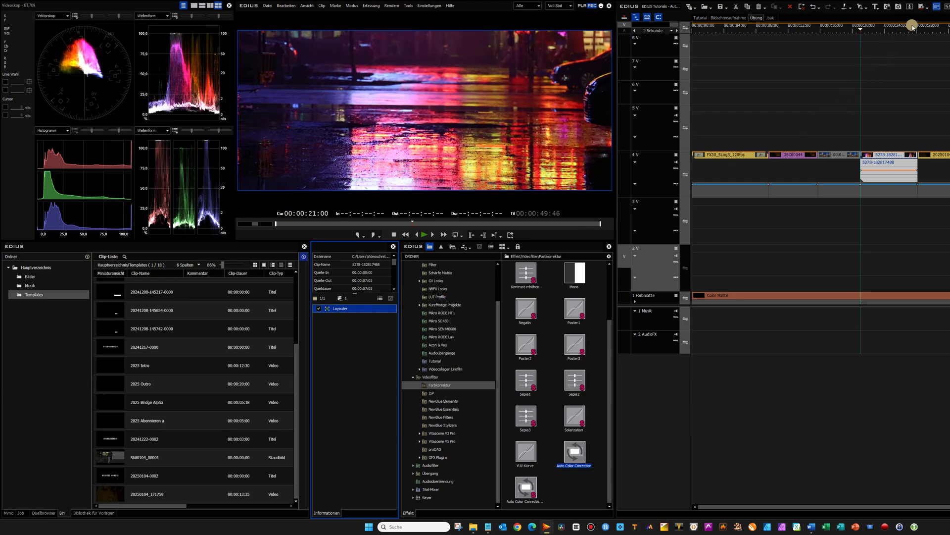
Preview the 20250104_171759 clip, apply Auto Color Correction with the playhead at its start, and play it to 00:00:33:43
click(928, 31)
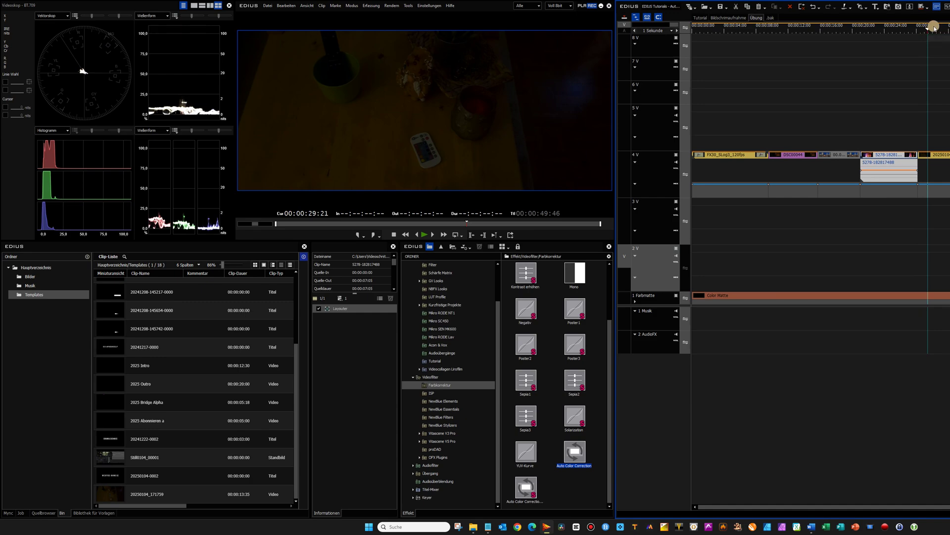
key(space)
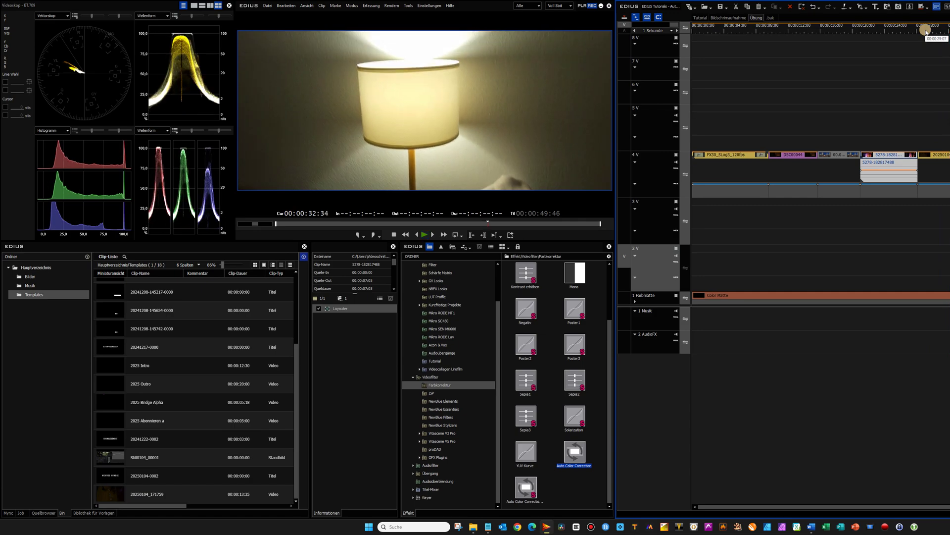
click(919, 29)
drag(576, 455, 887, 171)
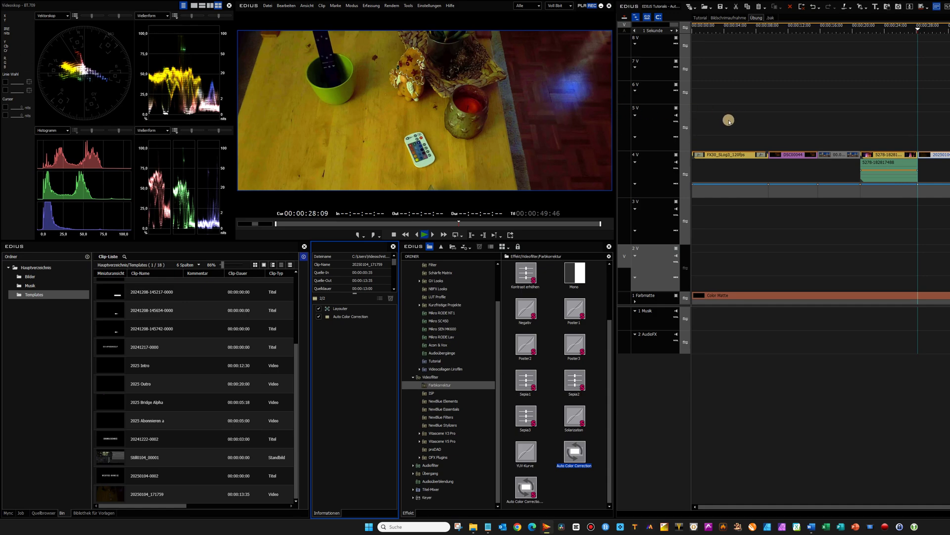
key(space)
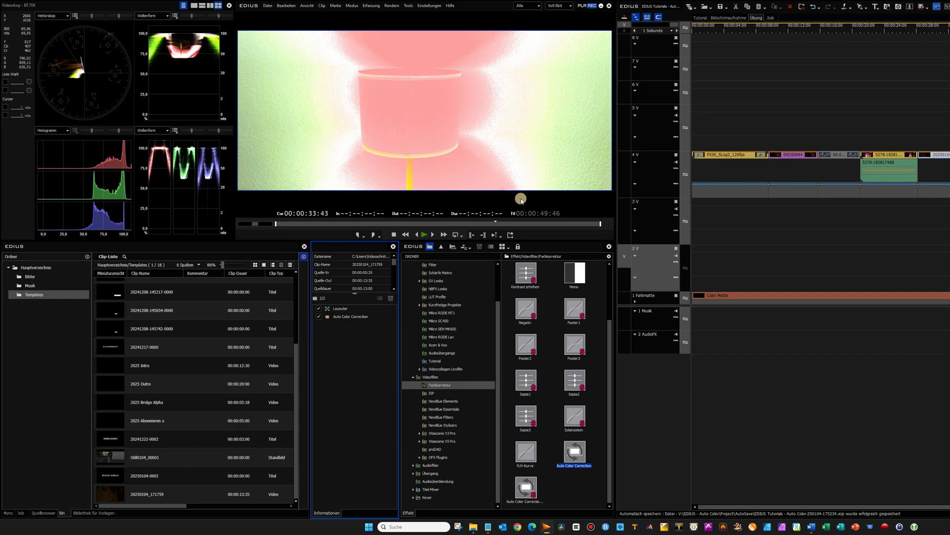
Try strongly lowering Helligkeit, Schatten and Farbtemperatur in the lamp clip's Auto Color Correction
double_click(358, 318)
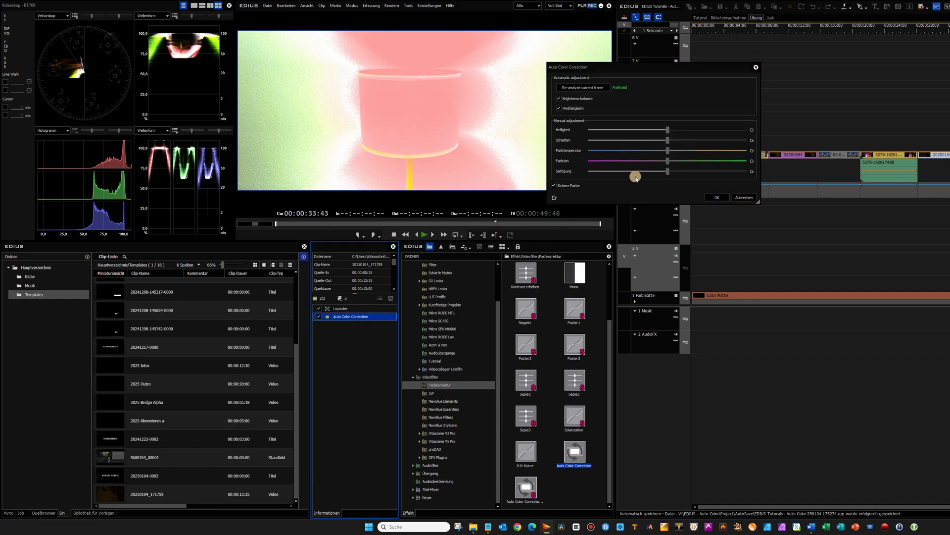
drag(669, 133, 596, 130)
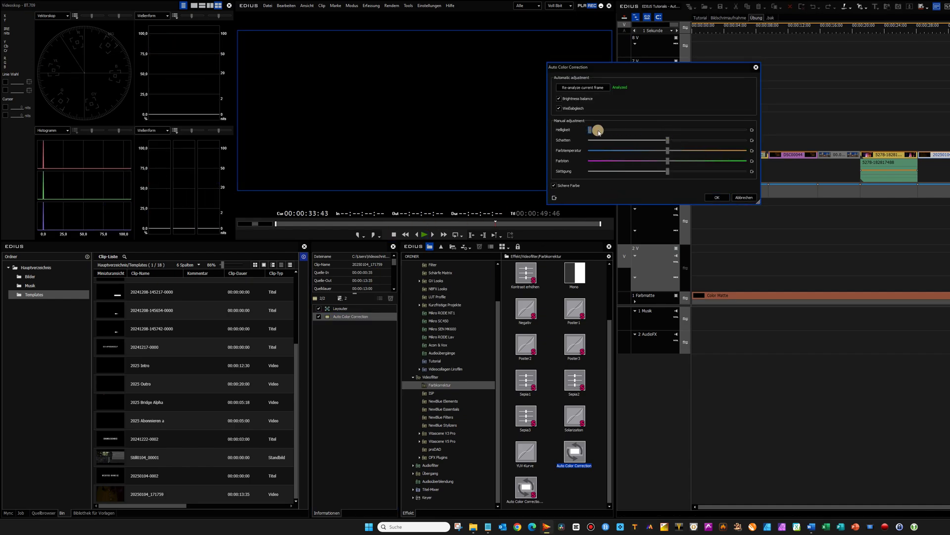
drag(668, 142, 611, 140)
drag(690, 150, 596, 151)
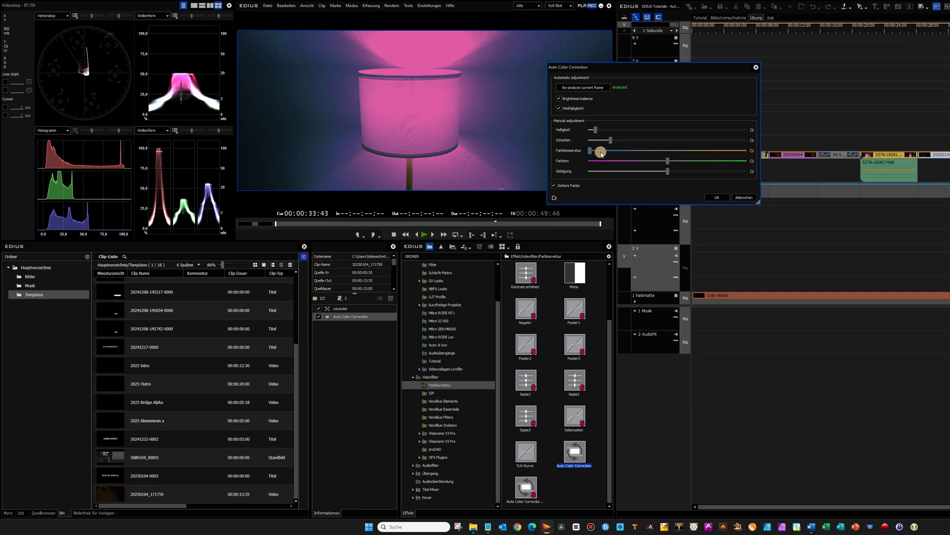
Re-analyze the lamp frame at 00:00:33:43, confirm the correction settings and play the clip
click(584, 87)
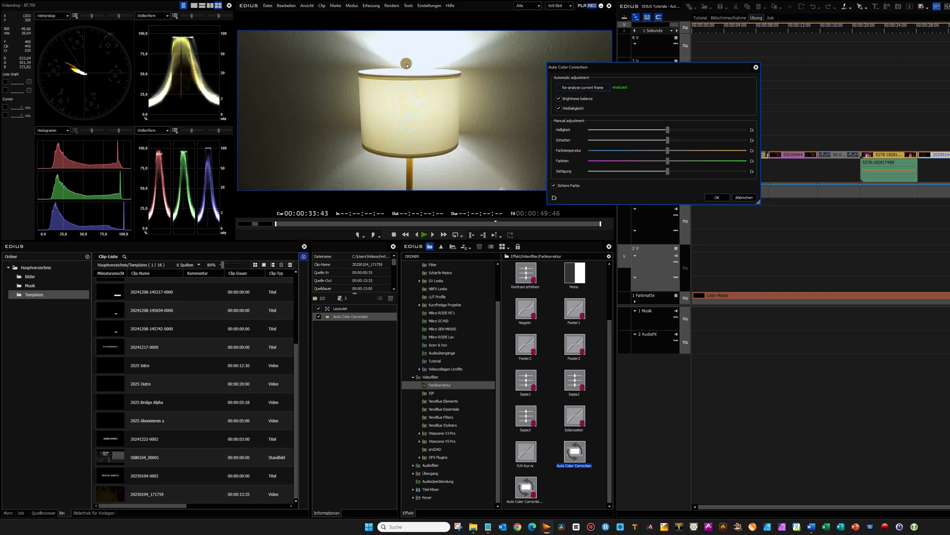
click(717, 197)
key(space)
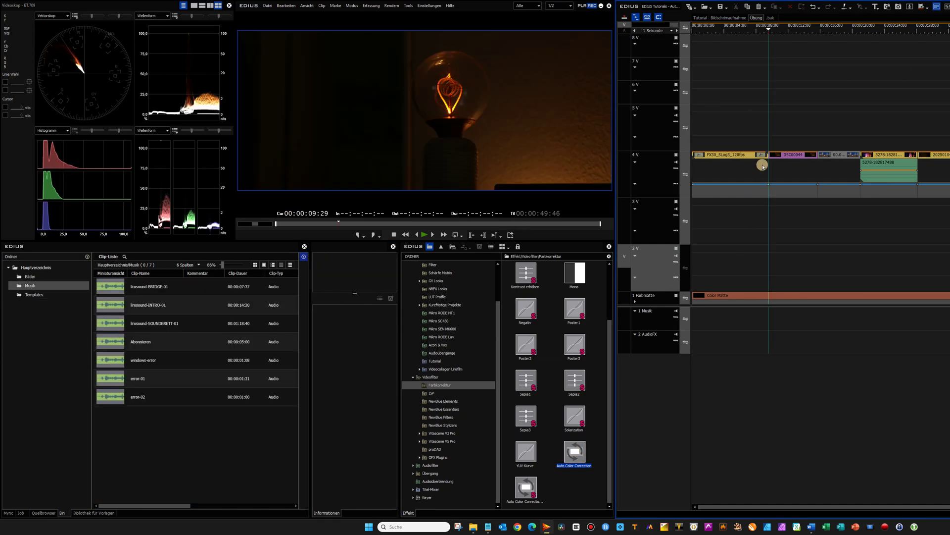
Insert an Anpassungsclip on track 6 V above the bulb clip and apply Auto Color Correction to it at 00:00:12:04
right_click(773, 86)
mouse_move(802, 90)
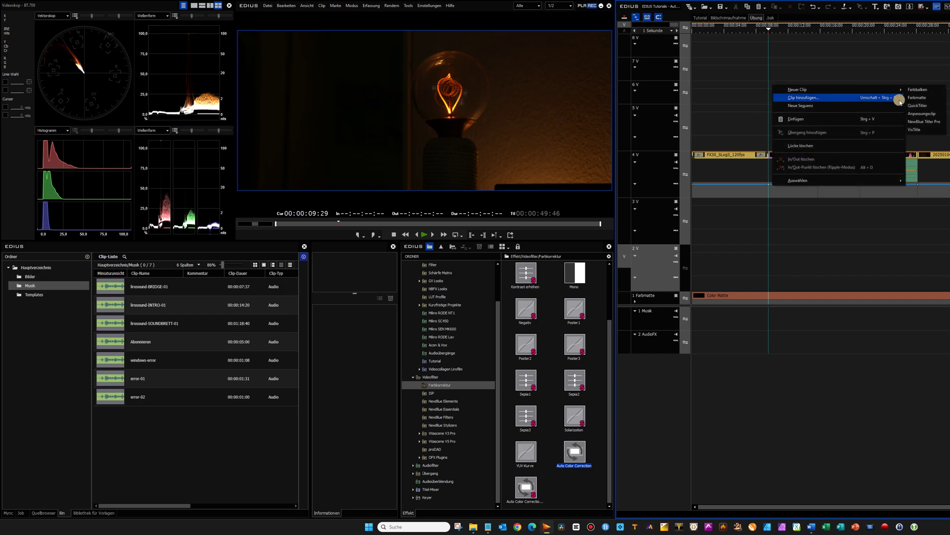
click(922, 112)
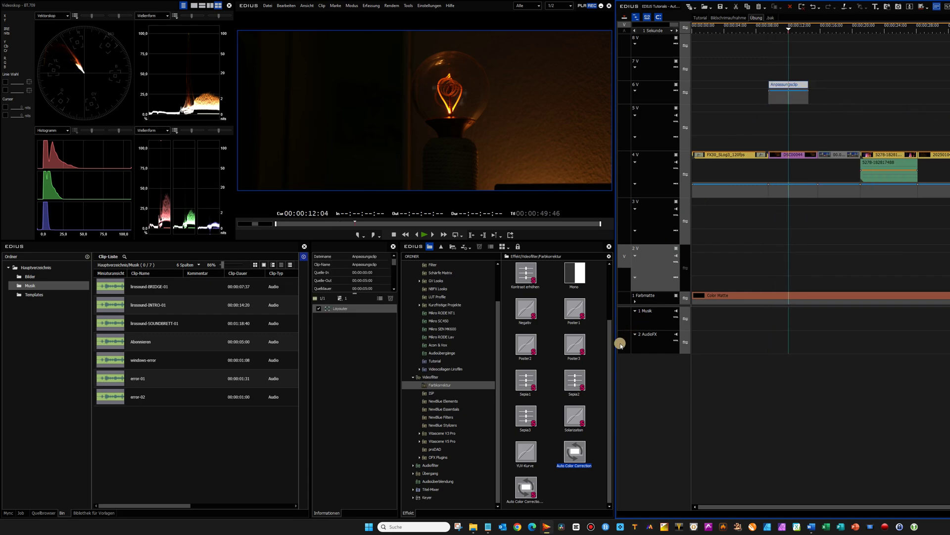
drag(574, 458, 787, 87)
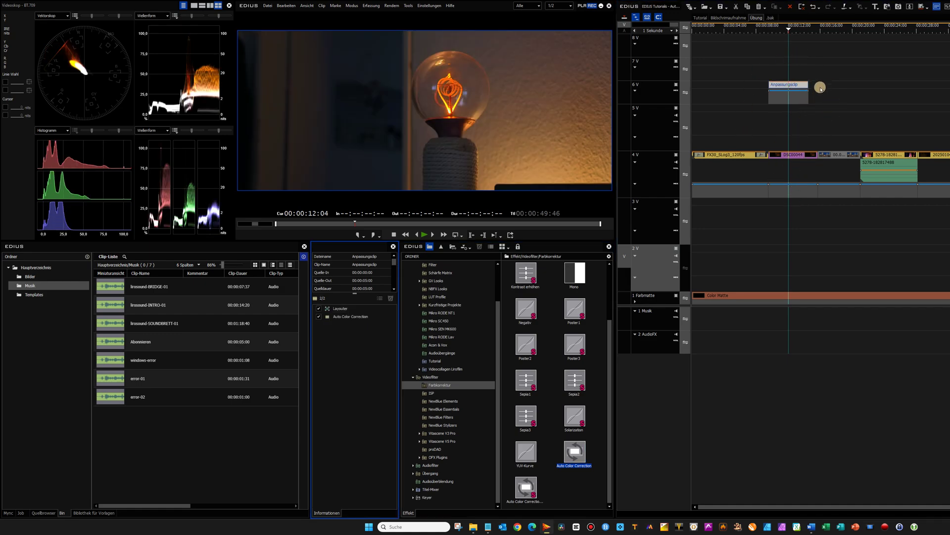
Extend the adjustment clip to 00:00:09:15 so it also covers the skyline clip, and split it at 00:00:15:36
drag(809, 88, 843, 91)
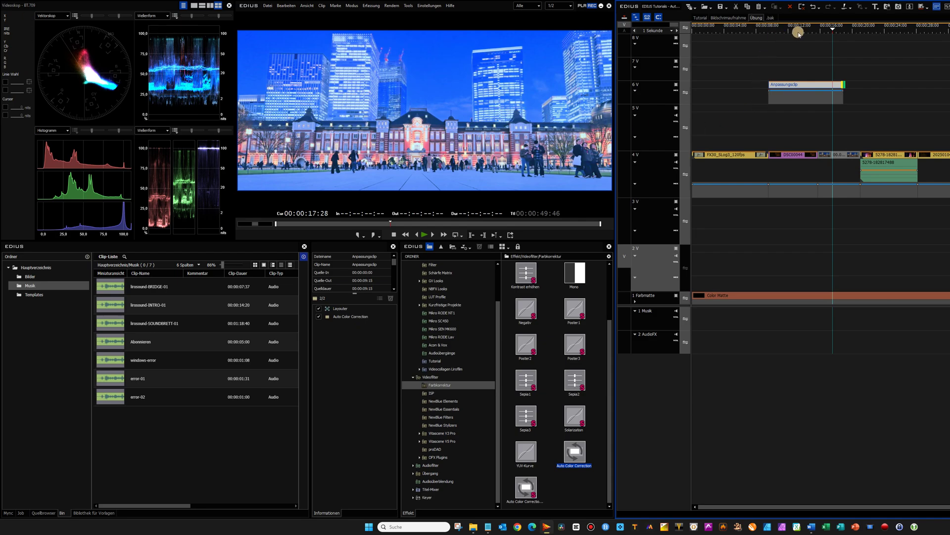
click(818, 28)
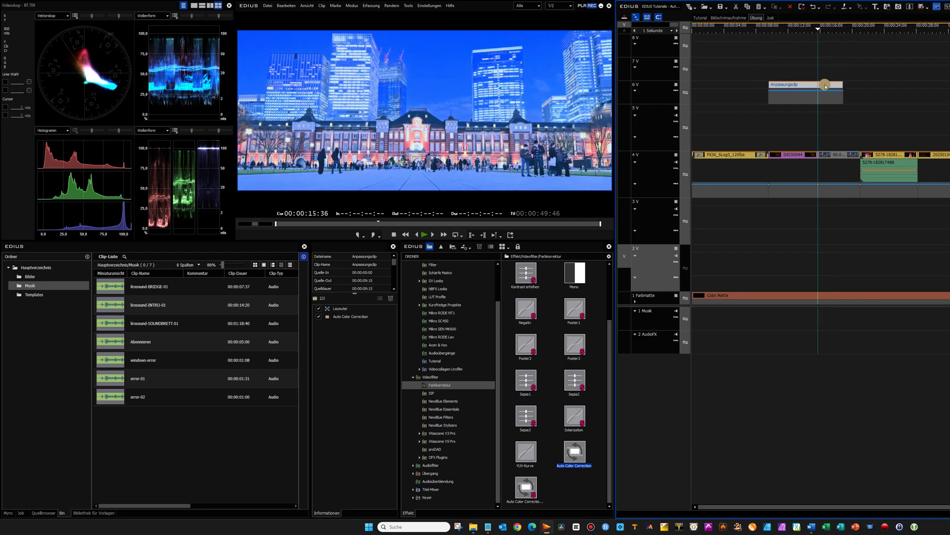
key(c)
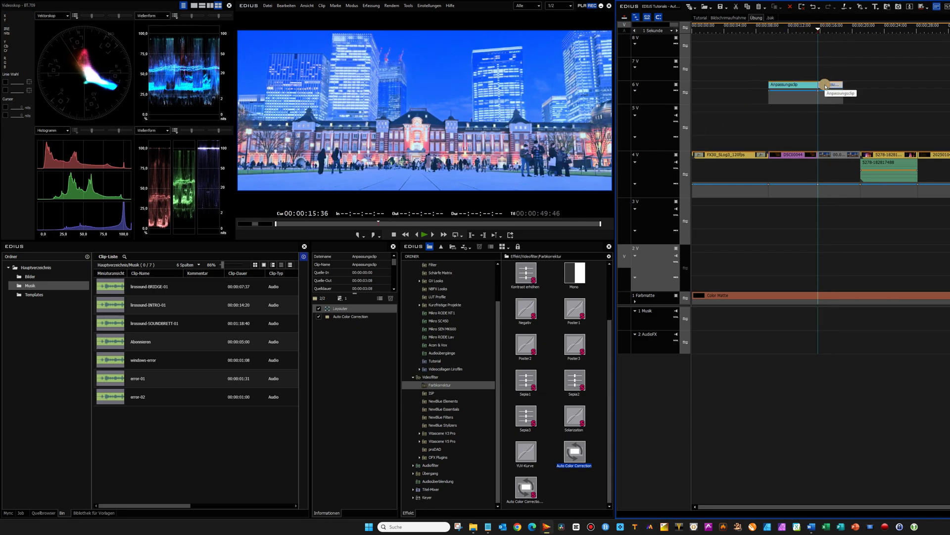
Re-analyze the frame at 00:00:15:36 in the Auto Color Correction of the second adjustment clip part and confirm the settings
click(362, 319)
double_click(362, 317)
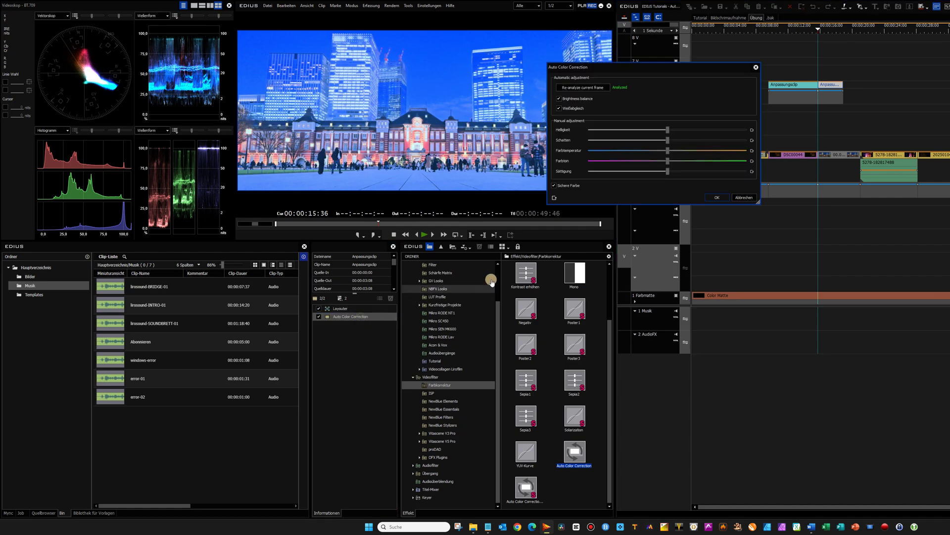
click(587, 87)
click(722, 199)
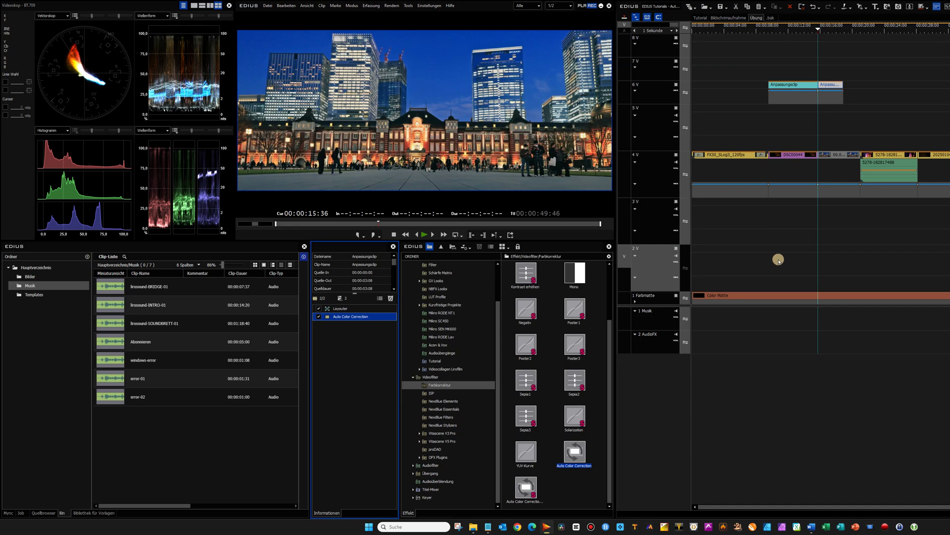
Go to 00:00:02:34 and apply Auto Color Correction to the FX30_SLog3_120fps cow clip on track 4 V
click(714, 32)
click(729, 121)
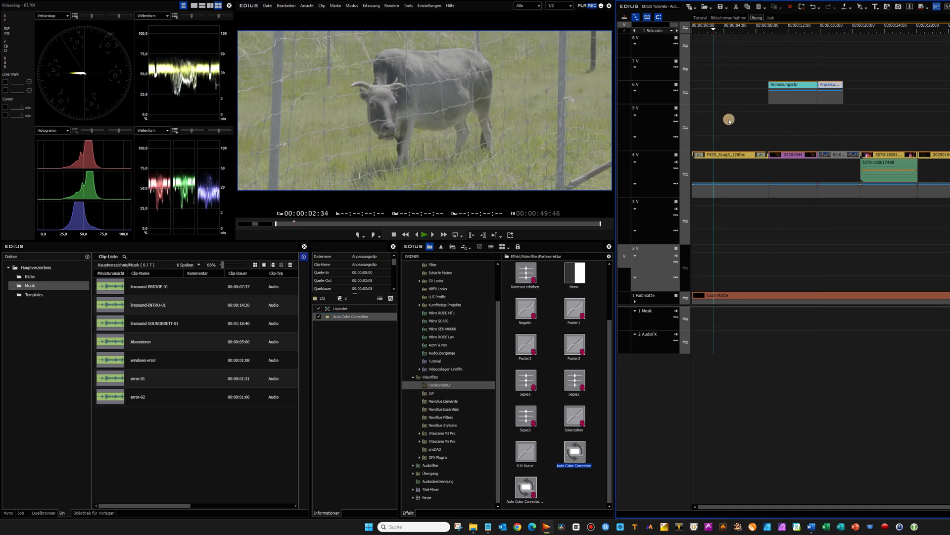
click(735, 155)
click(722, 295)
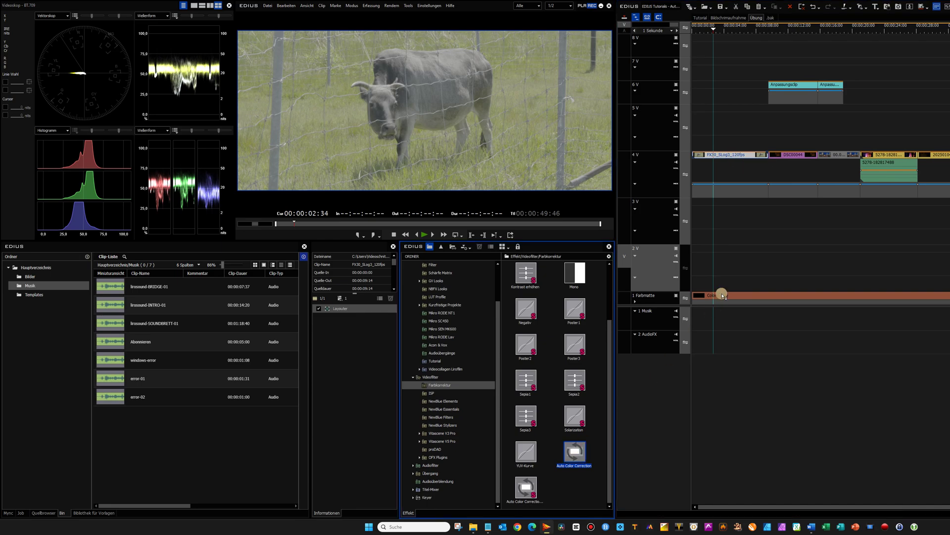
drag(721, 295, 731, 154)
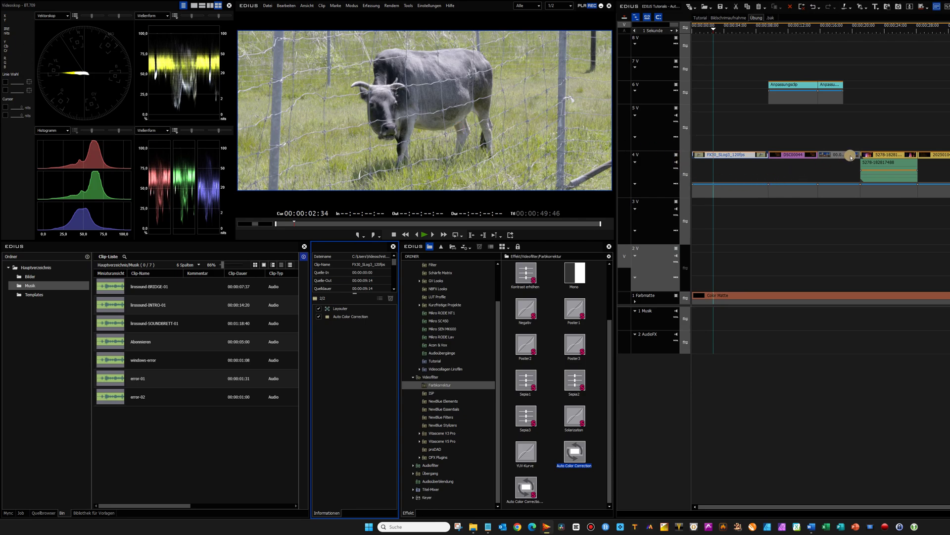
Try adding Primäre Farbkorrektur below Auto Color Correction on the cow clip and remove both filters from it
click(792, 92)
drag(350, 316, 706, 152)
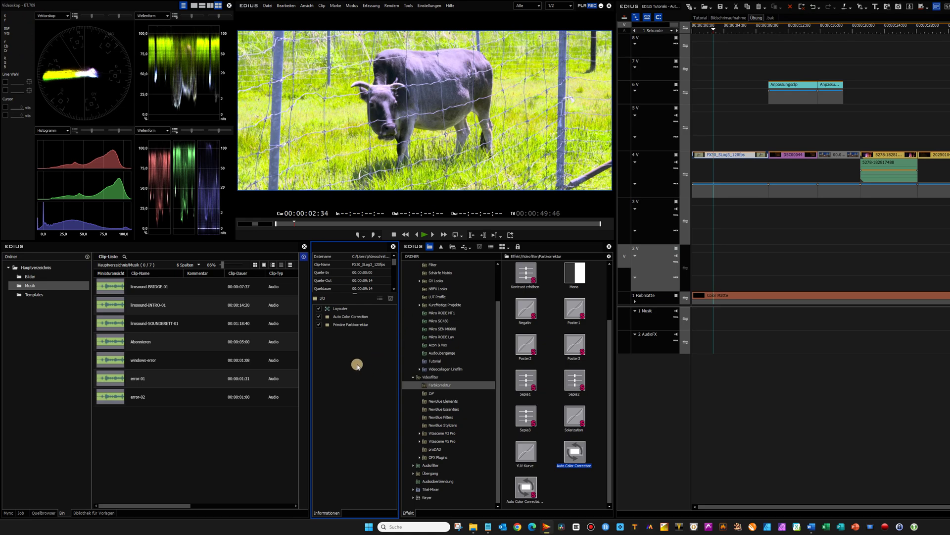
click(348, 327)
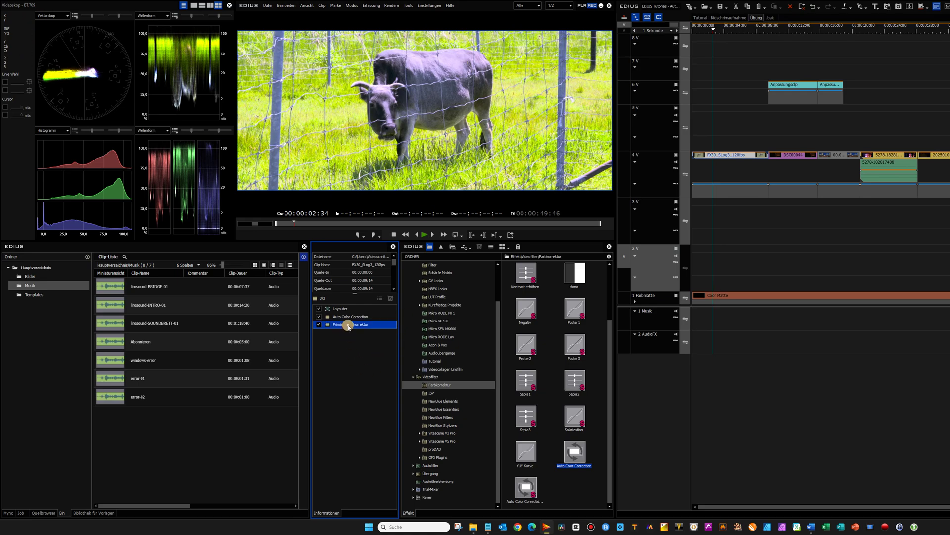
key(Delete)
key(Delete)
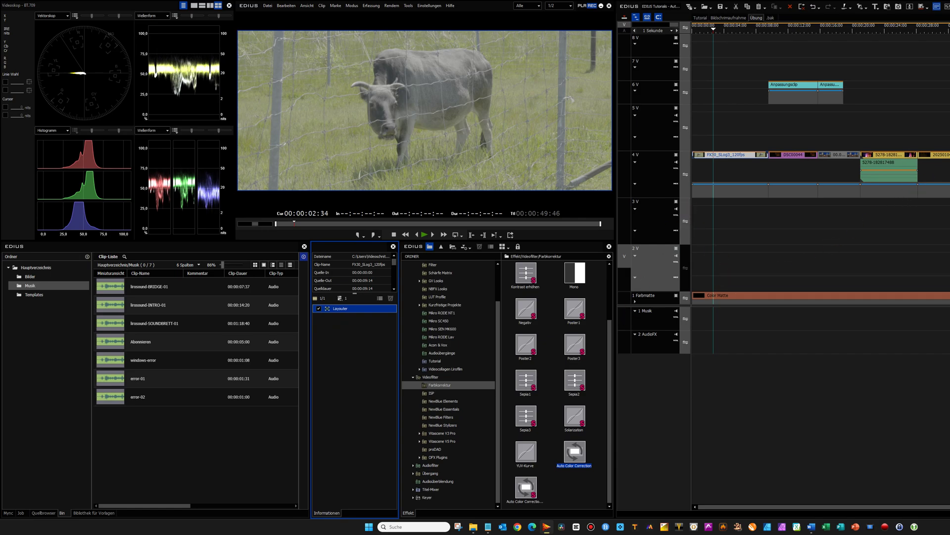
Copy Primäre Farbkorrektur from an adjustment clip onto the cow clip and check its colour space settings without changing them
key(ctrl+z)
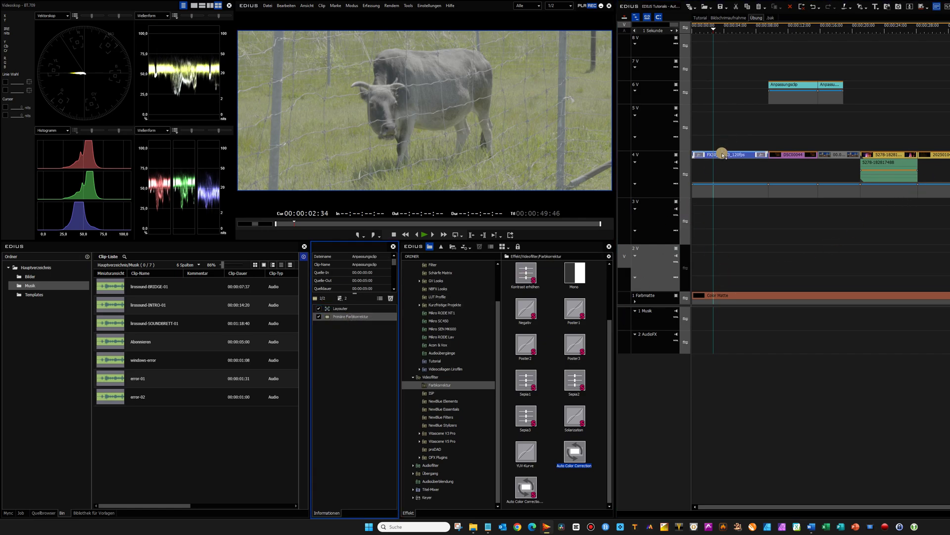
click(723, 155)
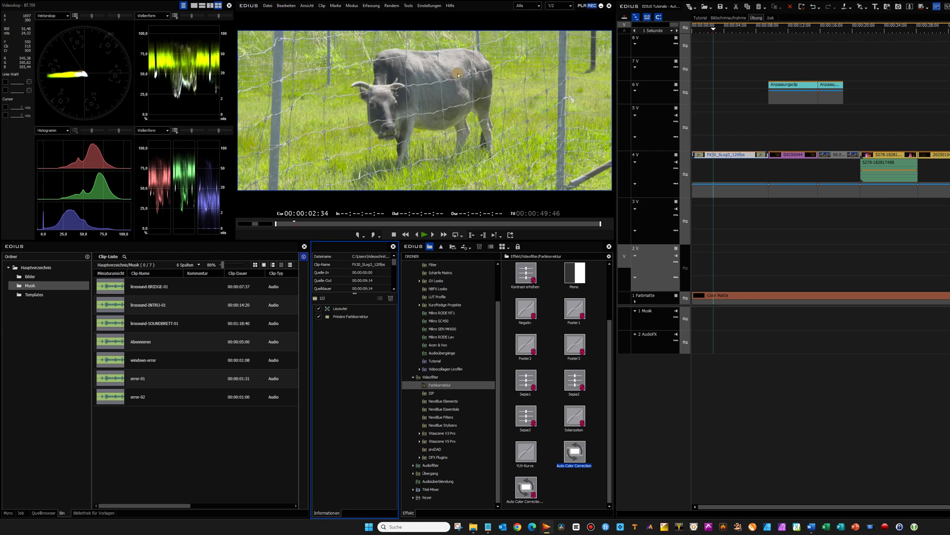
click(353, 316)
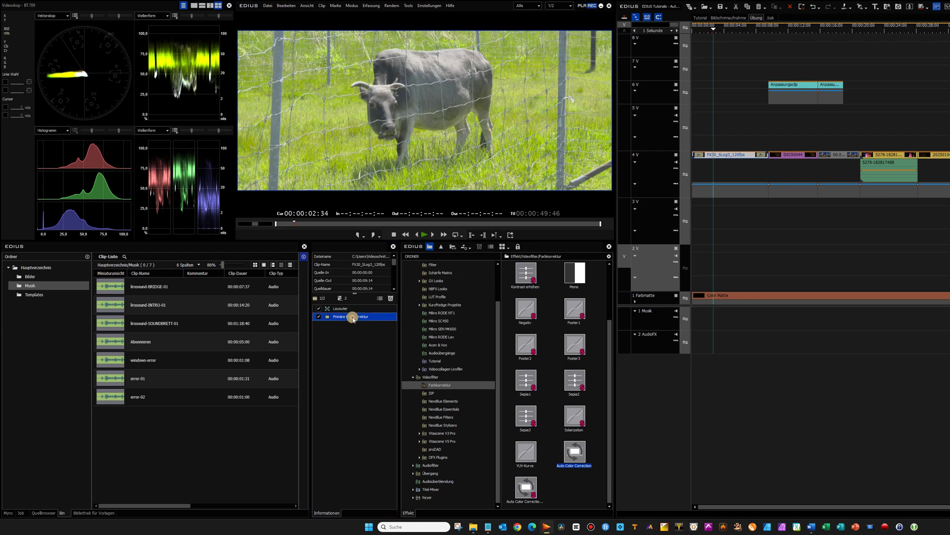
double_click(352, 317)
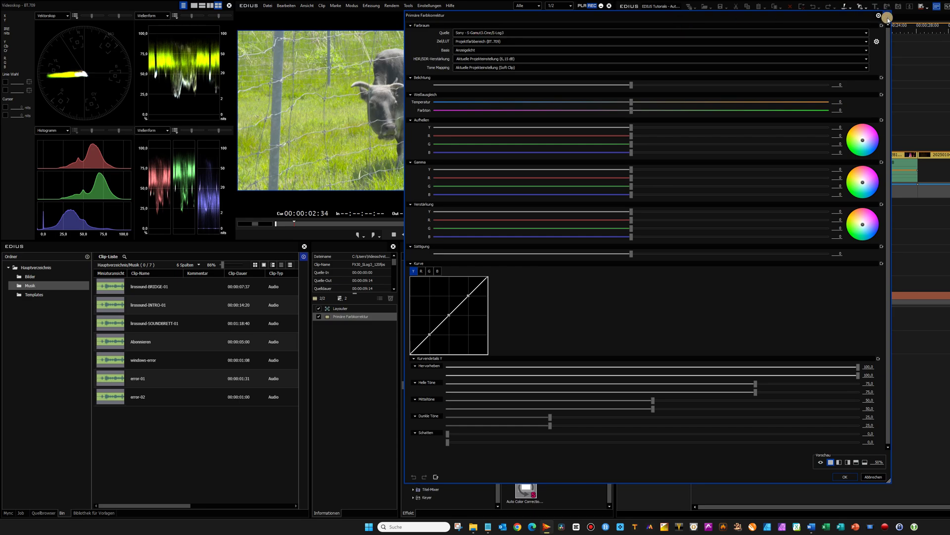
click(873, 477)
Apply Auto Color Correction to the cow clip and reorder the filters so that Primäre Farbkorrektur comes after it
click(570, 456)
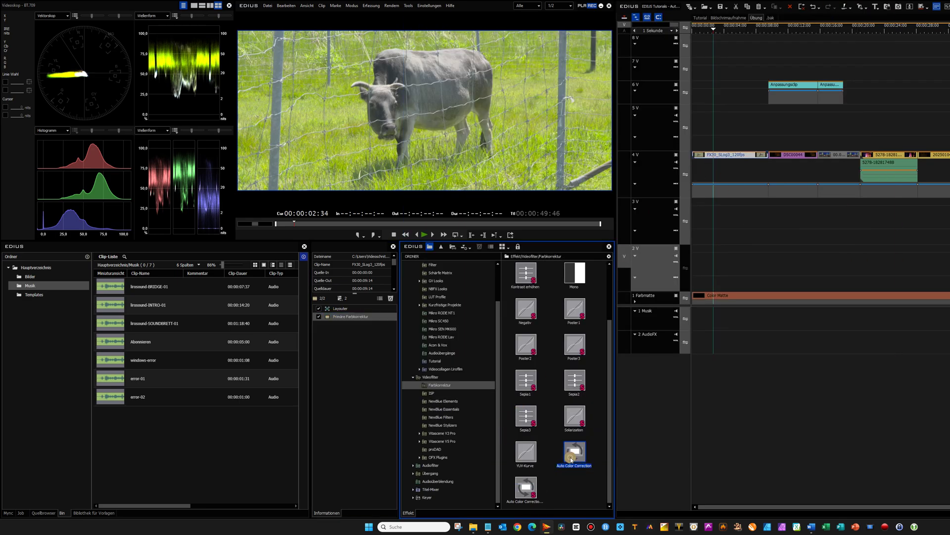
drag(571, 456, 708, 157)
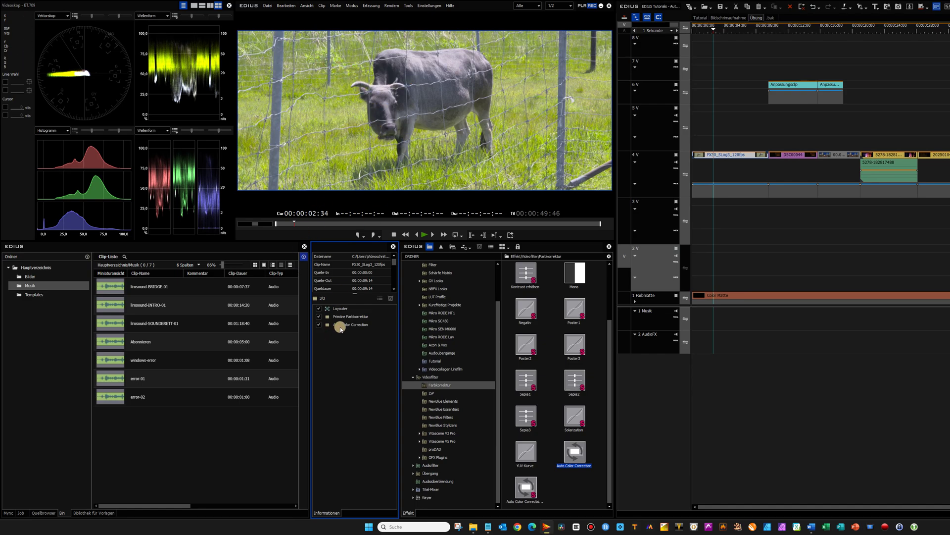
drag(348, 317, 346, 347)
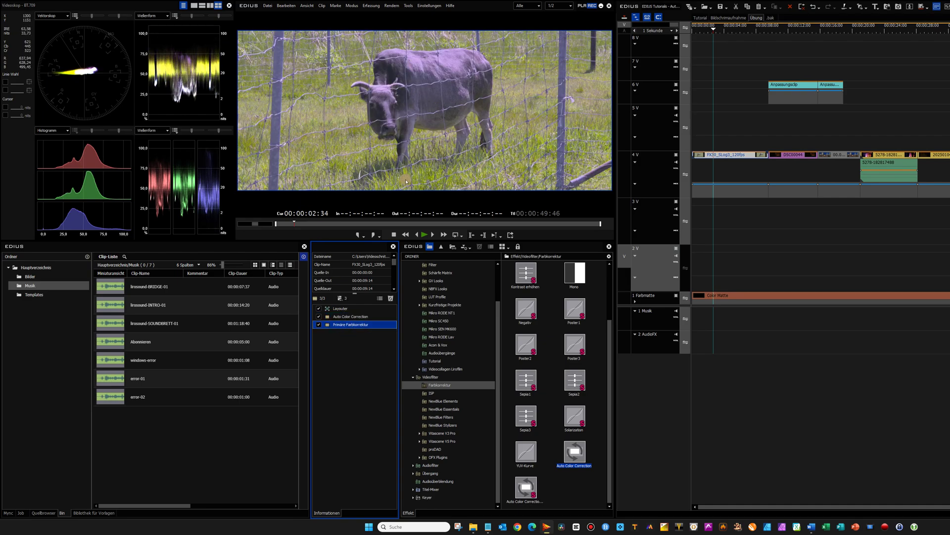